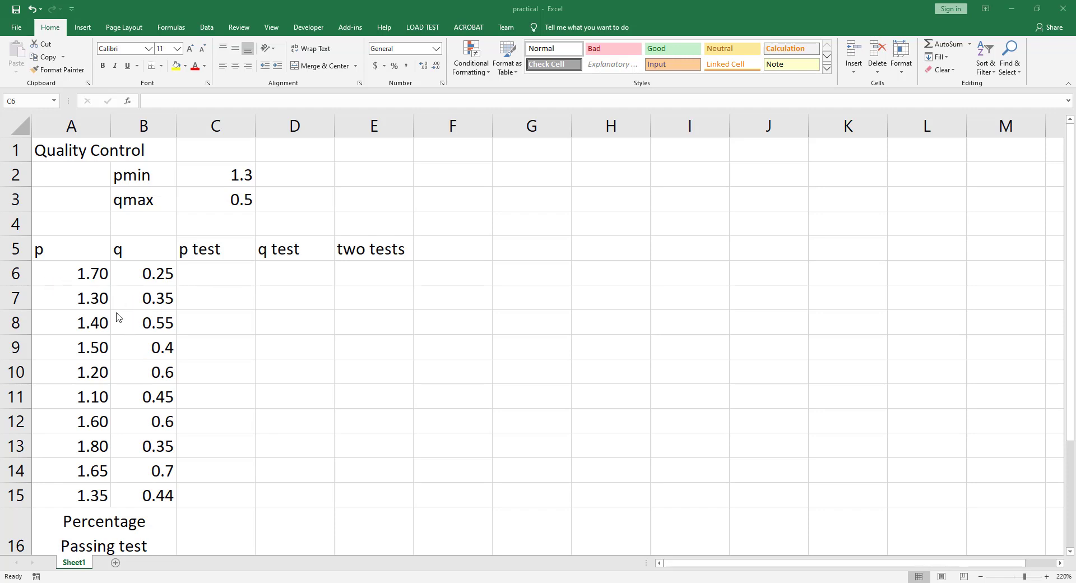
Step: Examine the first sample's p and q values, the pmin and qmax limits, and the percentage passing row
{"action": "left_click", "coordinate": [73, 275]}
{"action": "left_click", "coordinate": [162, 275]}
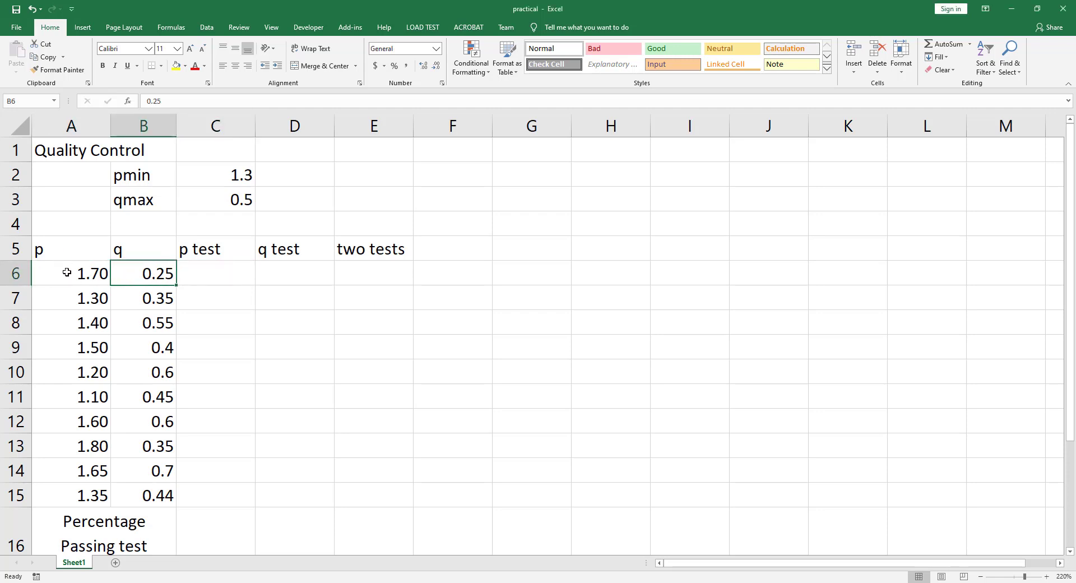
{"action": "left_click", "coordinate": [67, 273]}
{"action": "left_click", "coordinate": [151, 273]}
{"action": "left_click", "coordinate": [72, 274]}
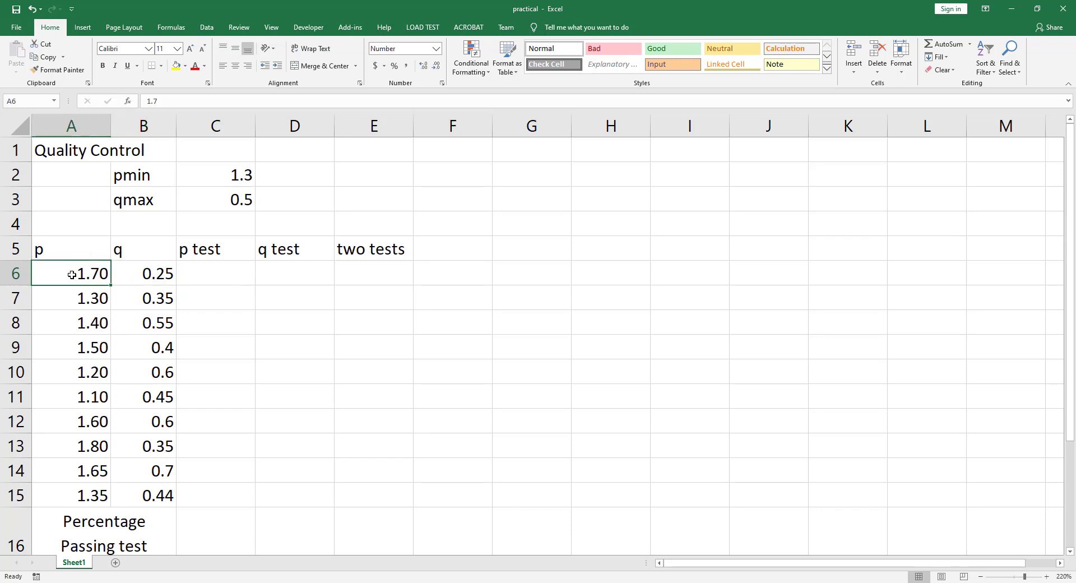
{"action": "left_click", "coordinate": [224, 174]}
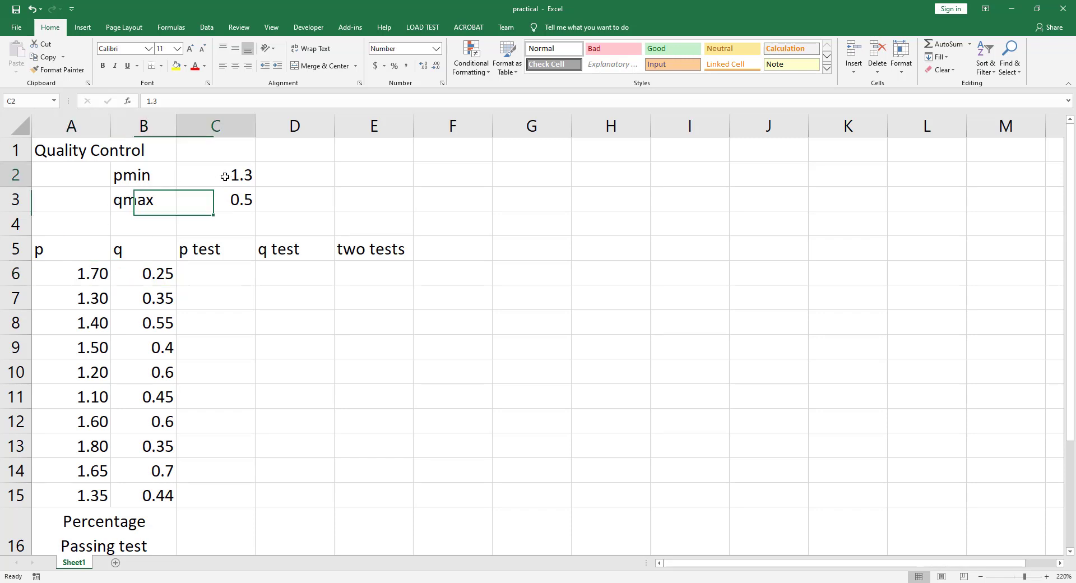
{"action": "left_click", "coordinate": [153, 272]}
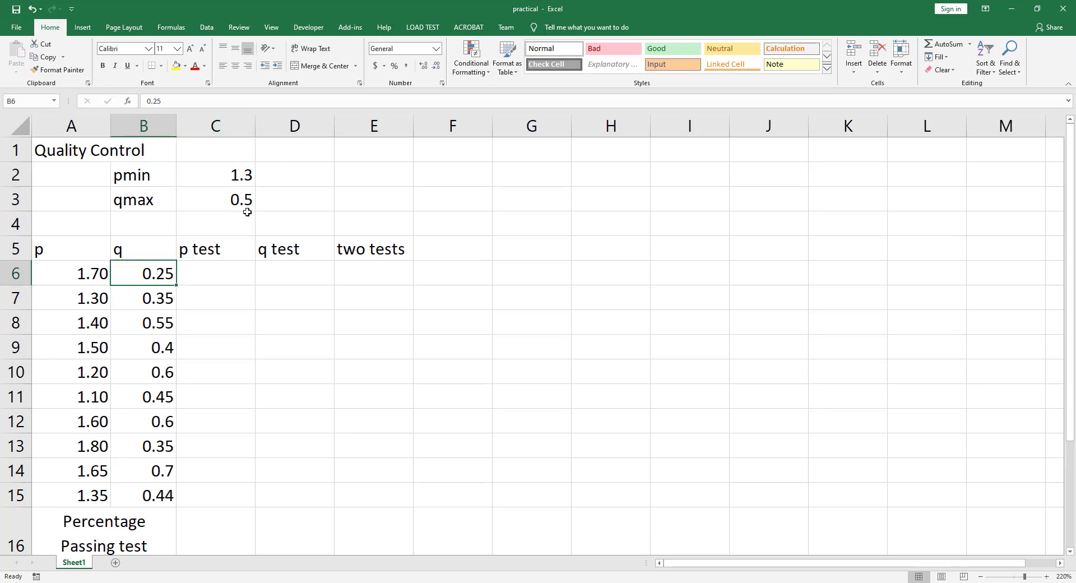
{"action": "left_click", "coordinate": [228, 201]}
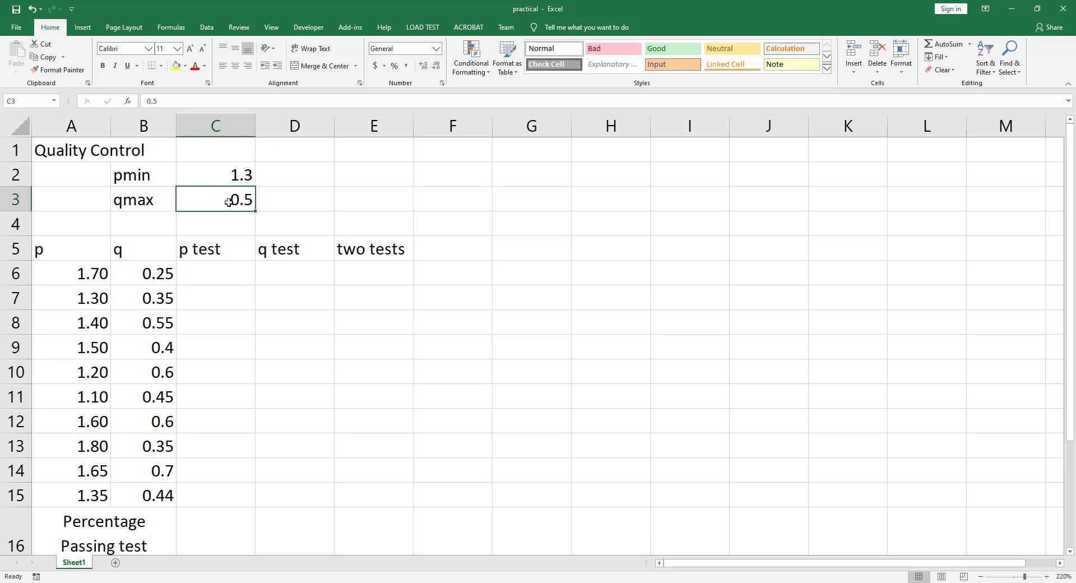
{"action": "scroll", "coordinate": [216, 317], "scroll_direction": "down", "scroll_amount": 1}
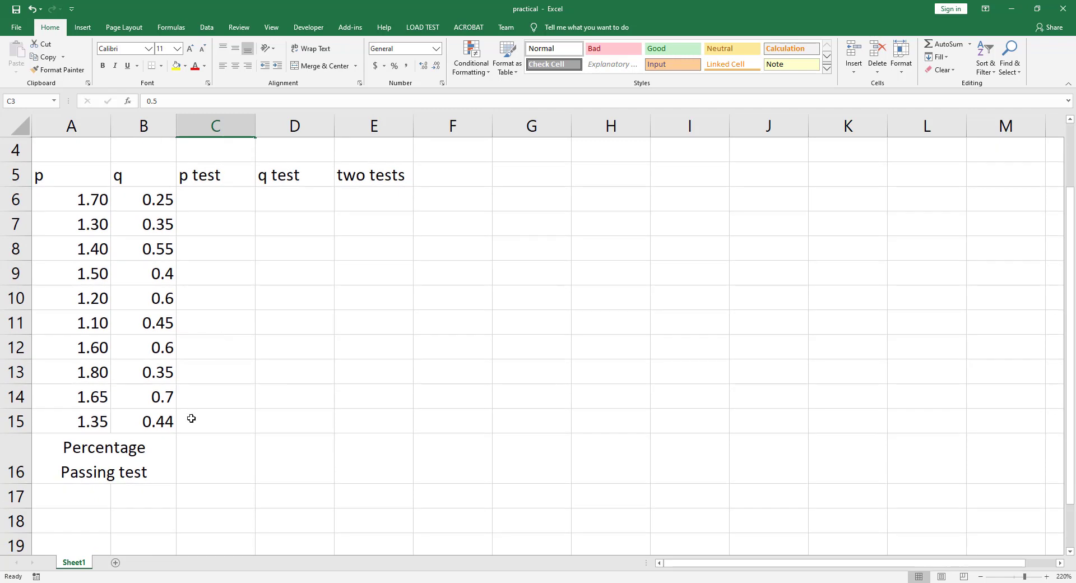
{"action": "left_click", "coordinate": [217, 454]}
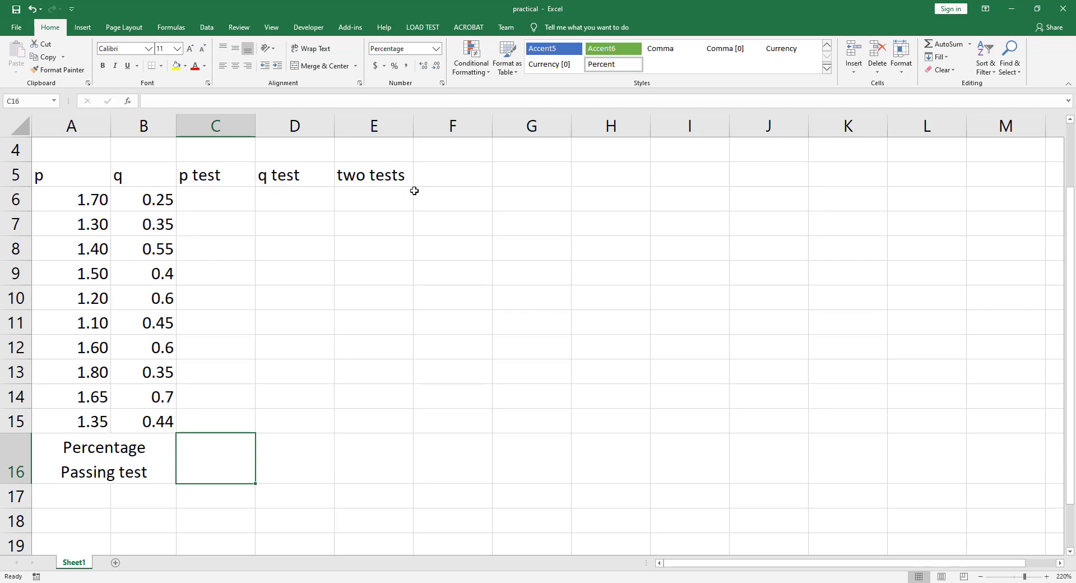
{"action": "scroll", "coordinate": [294, 272], "scroll_direction": "up", "scroll_amount": 1}
{"action": "left_click", "coordinate": [336, 191]}
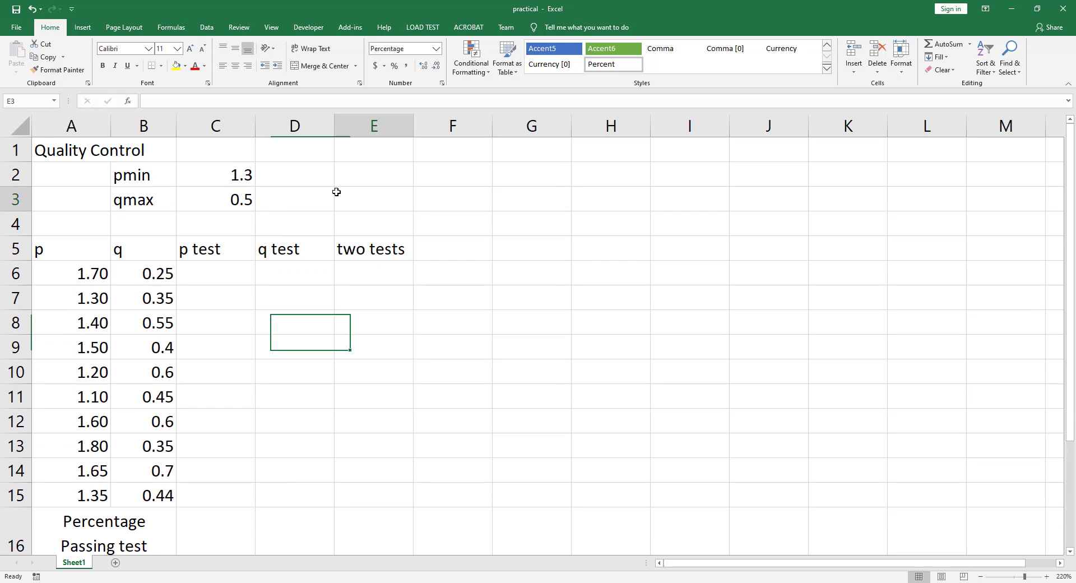
Step: Name cell C2 pmin, and go to that cell by its defined name from elsewhere in the sheet
{"action": "left_click", "coordinate": [214, 179]}
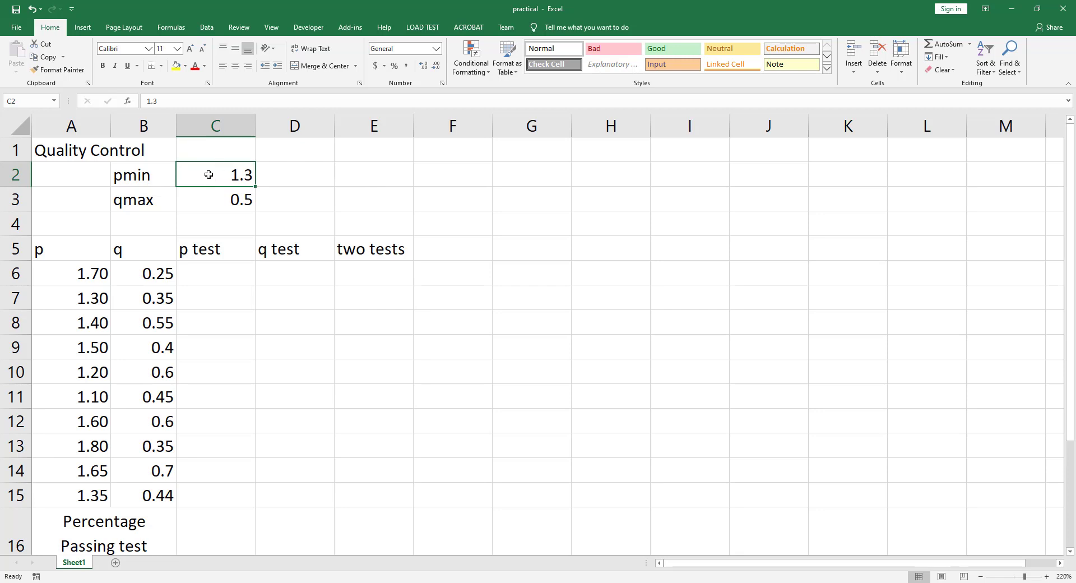
{"action": "left_click", "coordinate": [21, 101]}
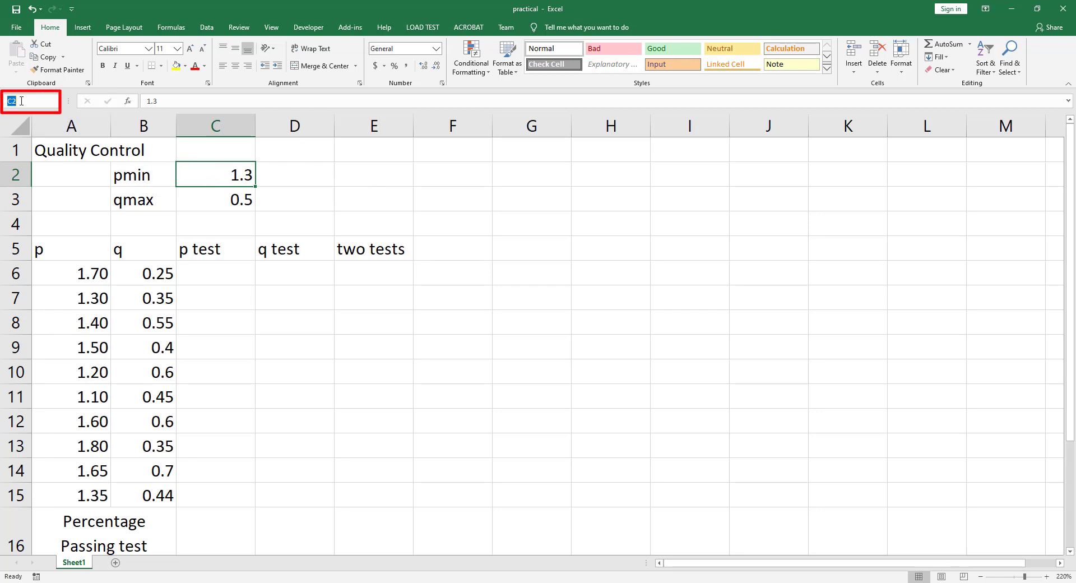
{"action": "type", "text": "pmin"}
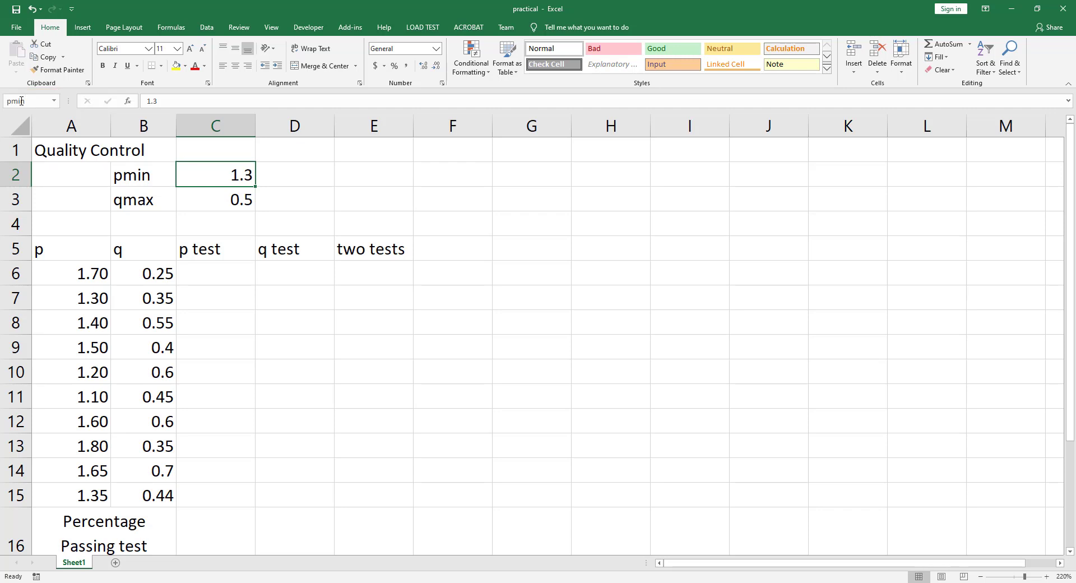
{"action": "left_click", "coordinate": [595, 199]}
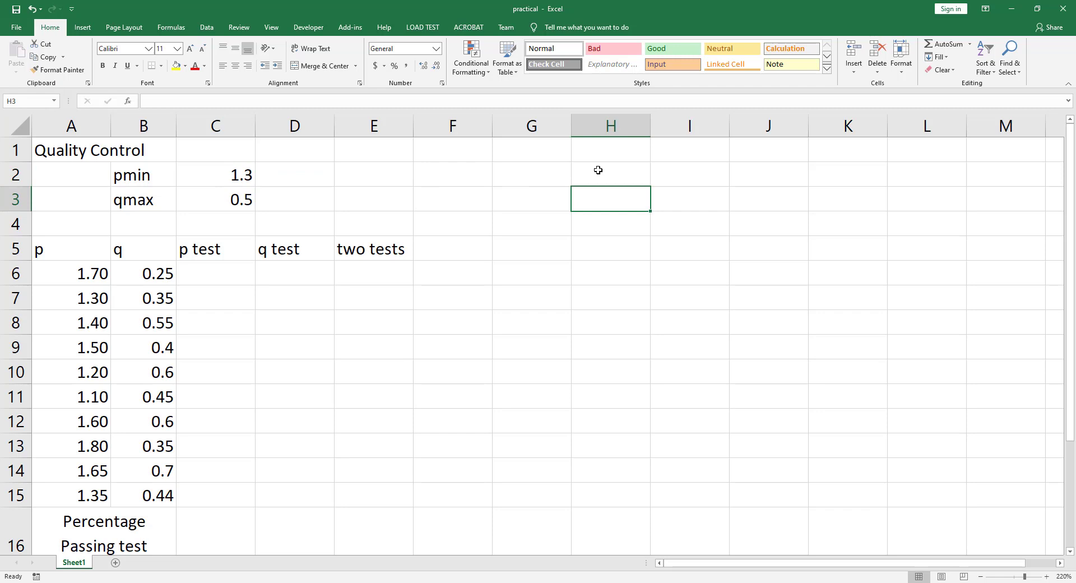
{"action": "left_click", "coordinate": [55, 101]}
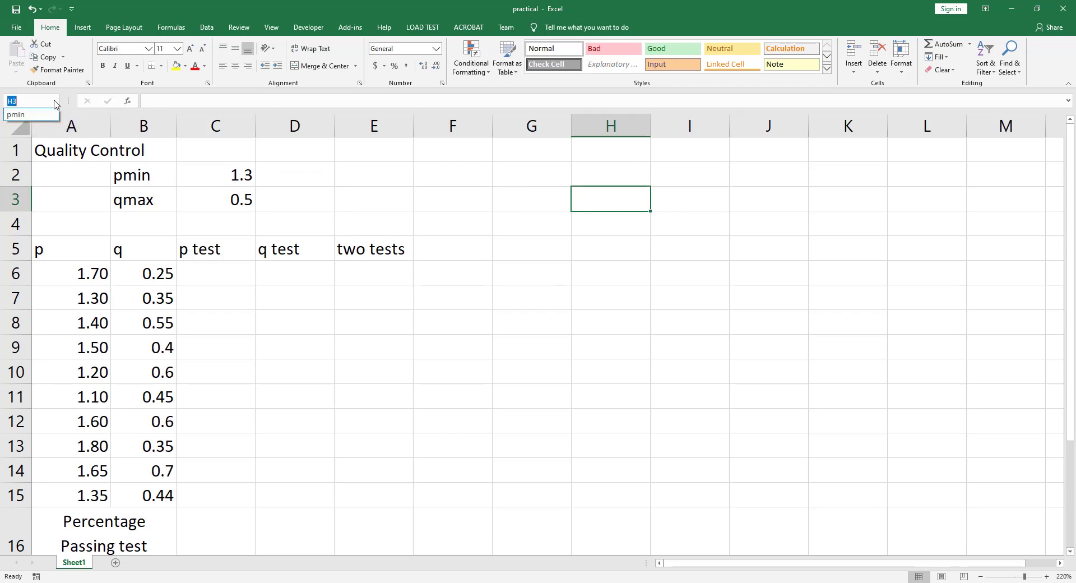
{"action": "left_click", "coordinate": [19, 113]}
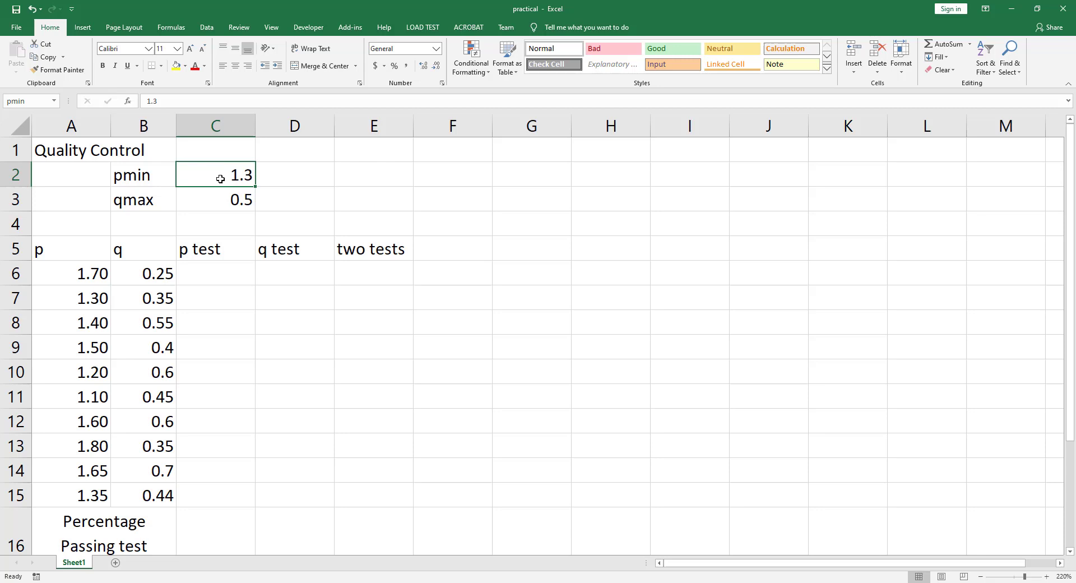
Step: Give cell C3, which holds the maximum q limit, the defined name qmax
{"action": "left_click", "coordinate": [208, 205]}
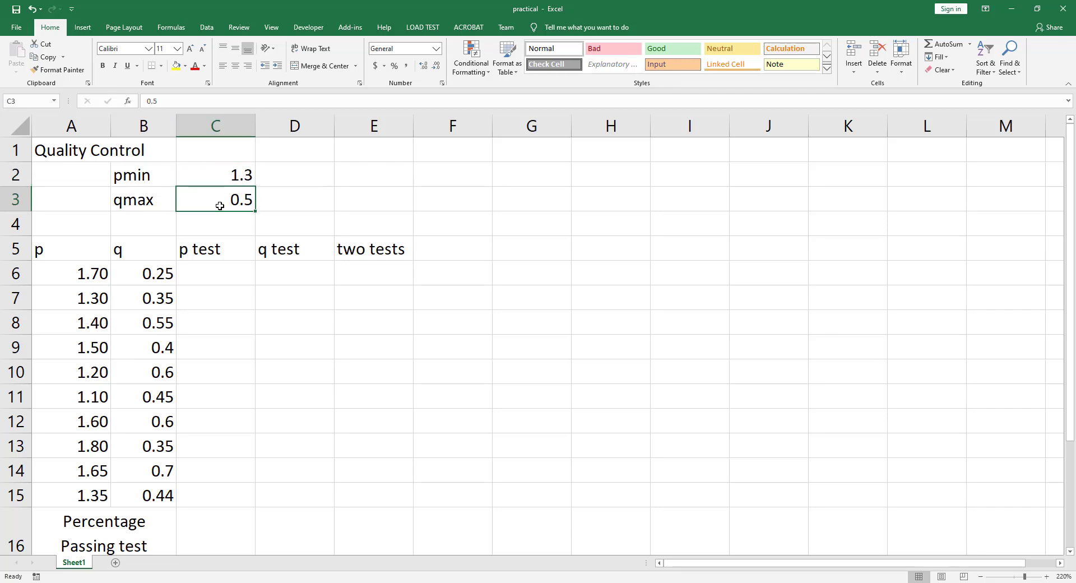
{"action": "left_click", "coordinate": [25, 98]}
{"action": "type", "text": "qmax"}
{"action": "key", "text": "Return"}
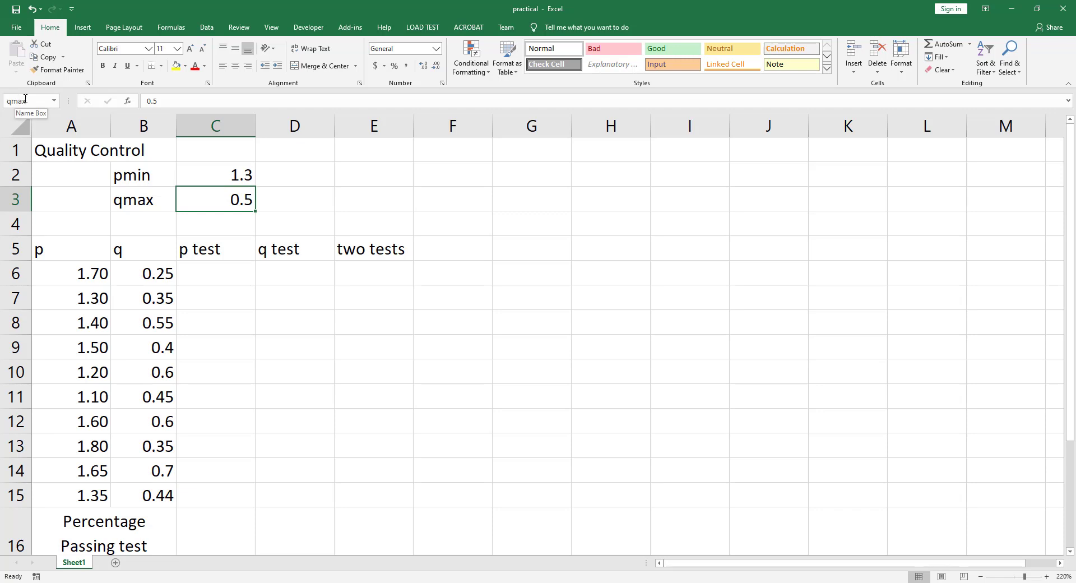
Step: Enter the formula =A6>pmin in C6 to test the first p value against the minimum
{"action": "left_click", "coordinate": [198, 273]}
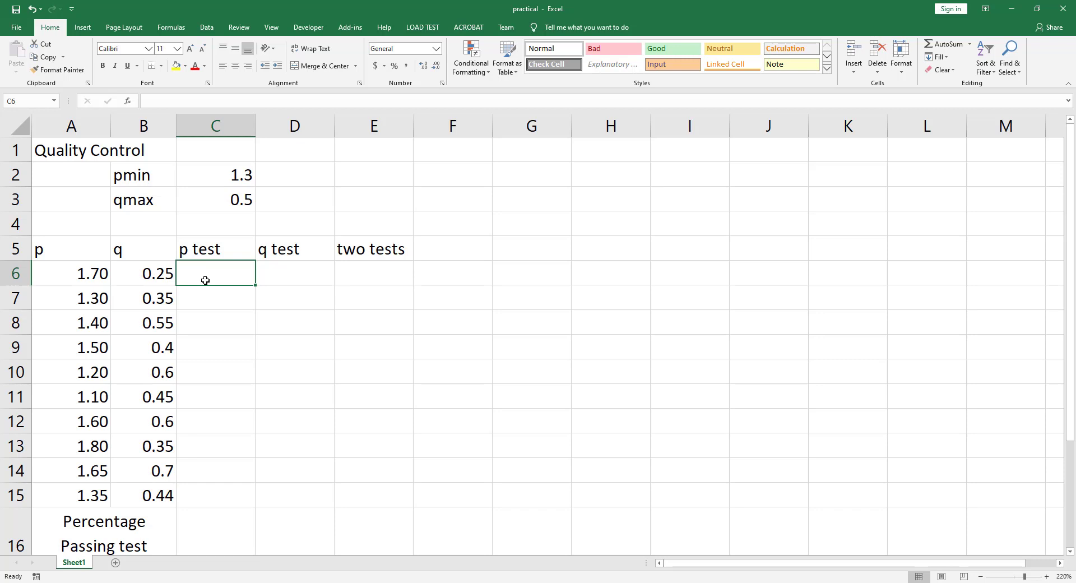
{"action": "type", "text": "="}
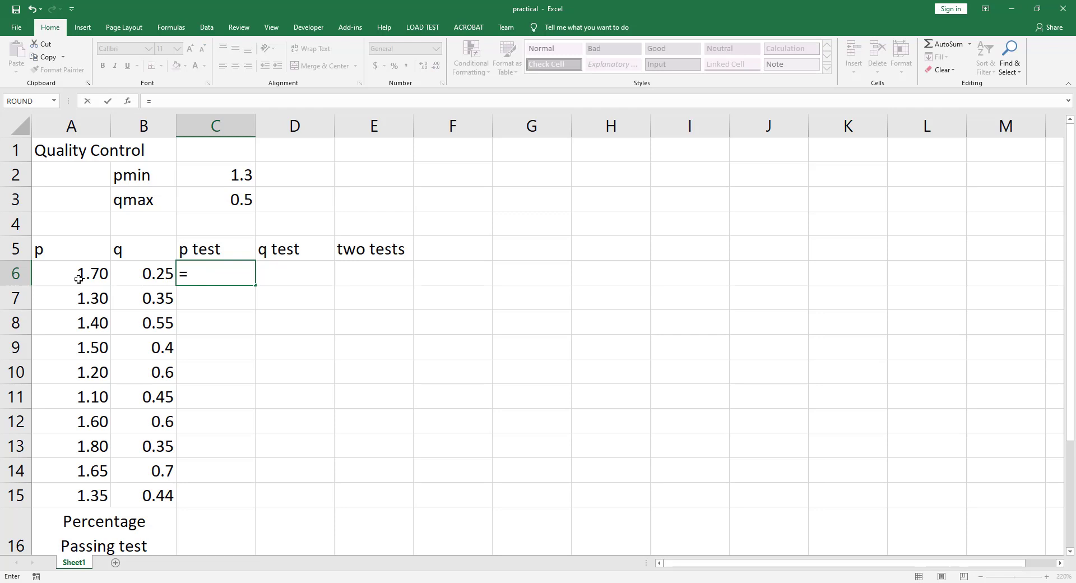
{"action": "left_click", "coordinate": [57, 274]}
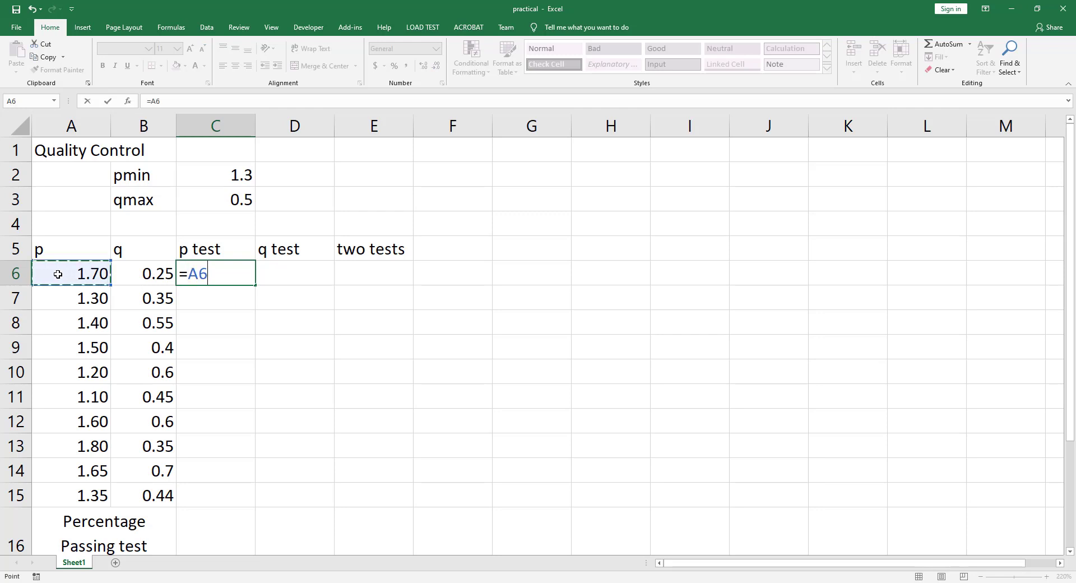
{"action": "type", "text": ">pmin"}
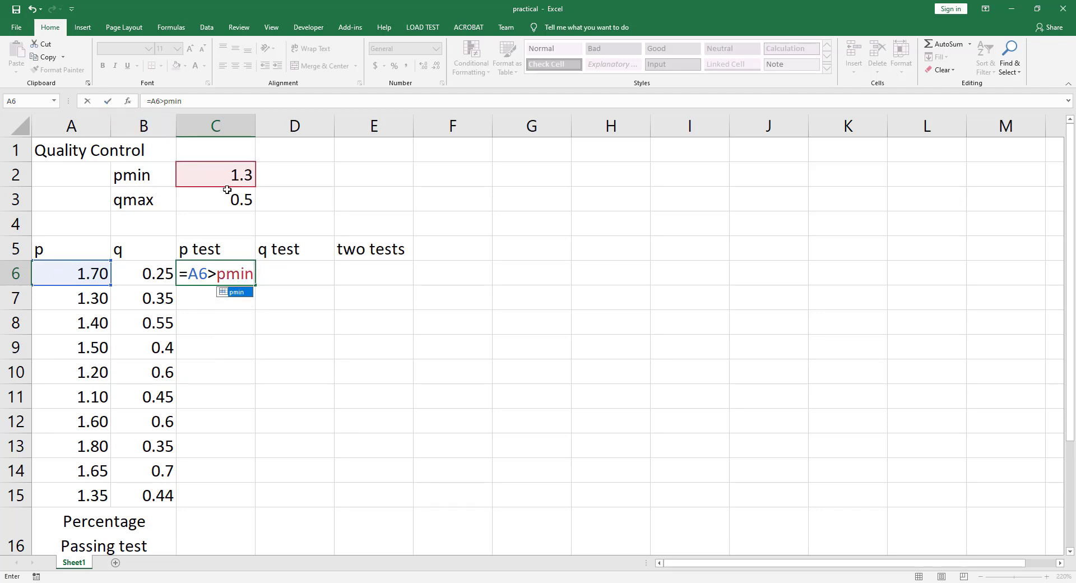
{"action": "key", "text": "ctrl+Return"}
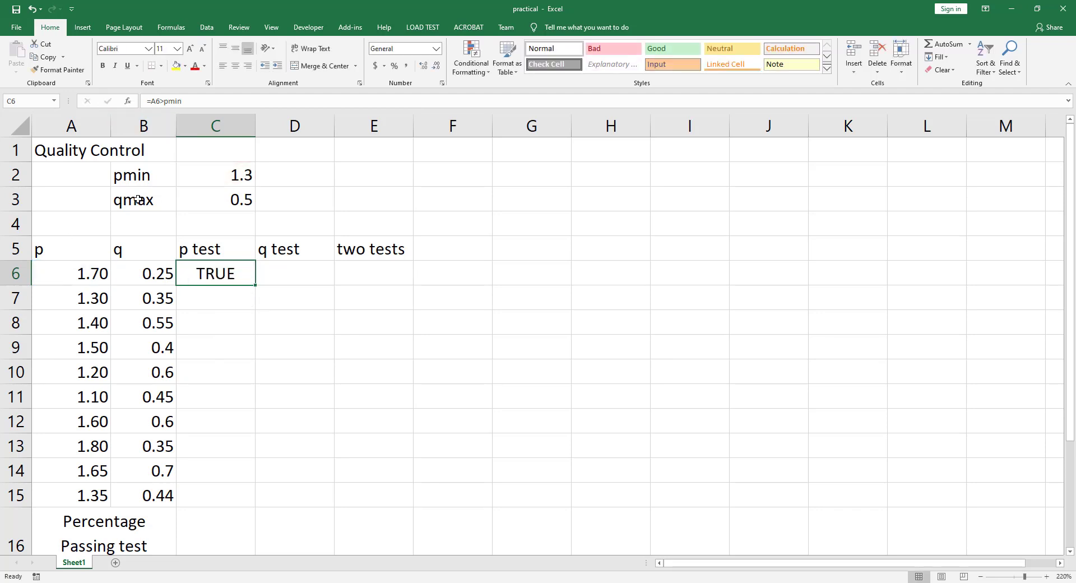
Step: Change the C6 formula to =--(A6>pmin) for a numeric result and fill it down through C15
{"action": "double_click", "coordinate": [195, 275]}
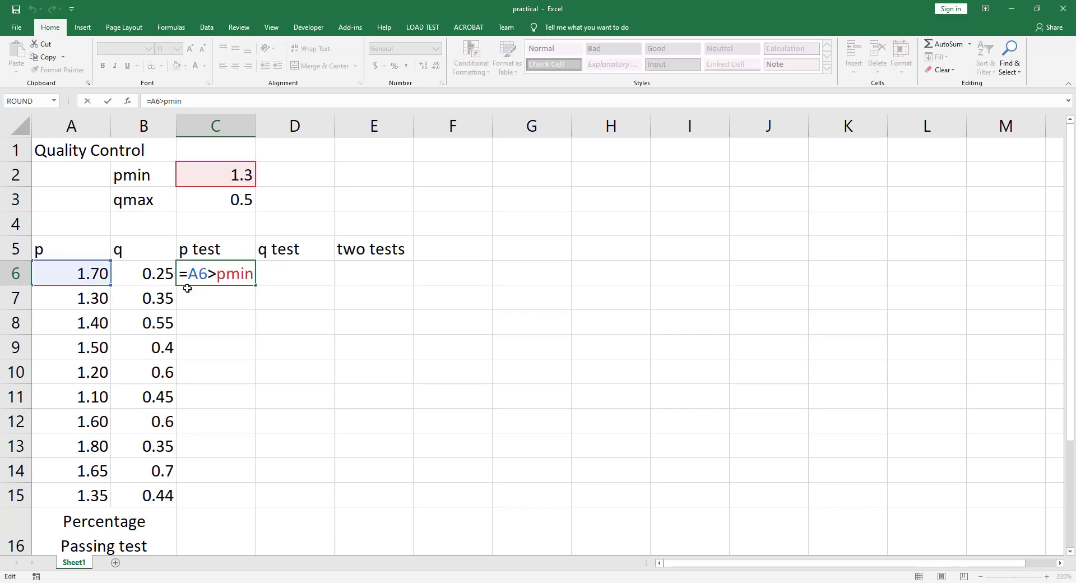
{"action": "type", "text": "--"}
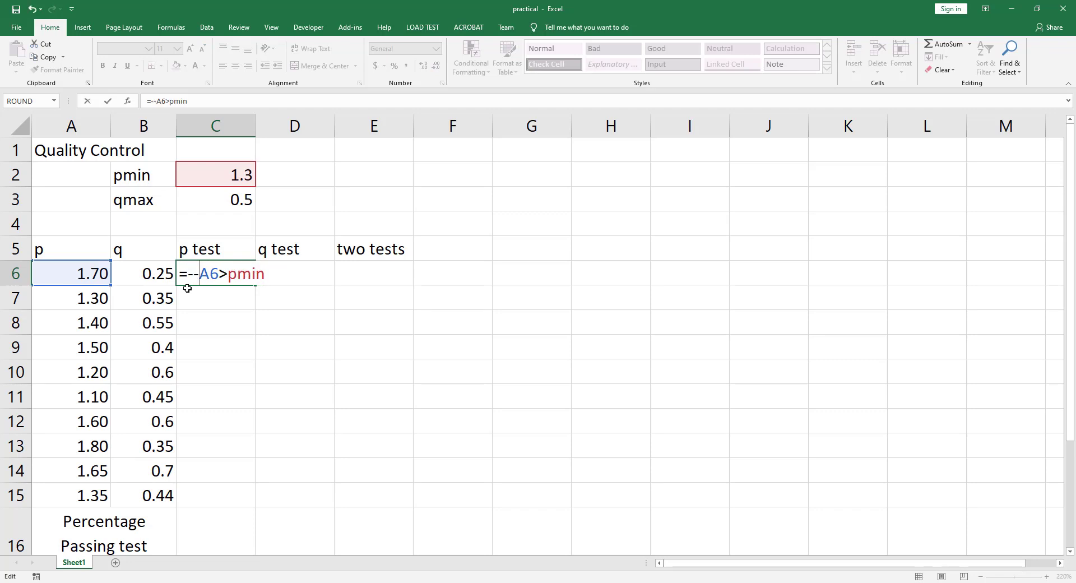
{"action": "type", "text": "("}
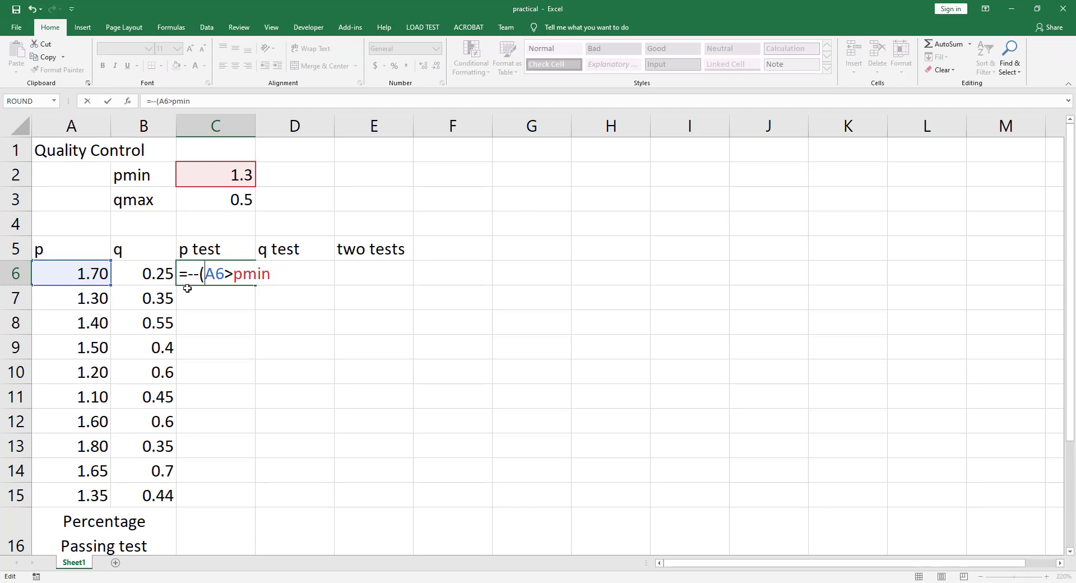
{"action": "left_click", "coordinate": [272, 274]}
{"action": "type", "text": ")"}
{"action": "key", "text": "ctrl+Return"}
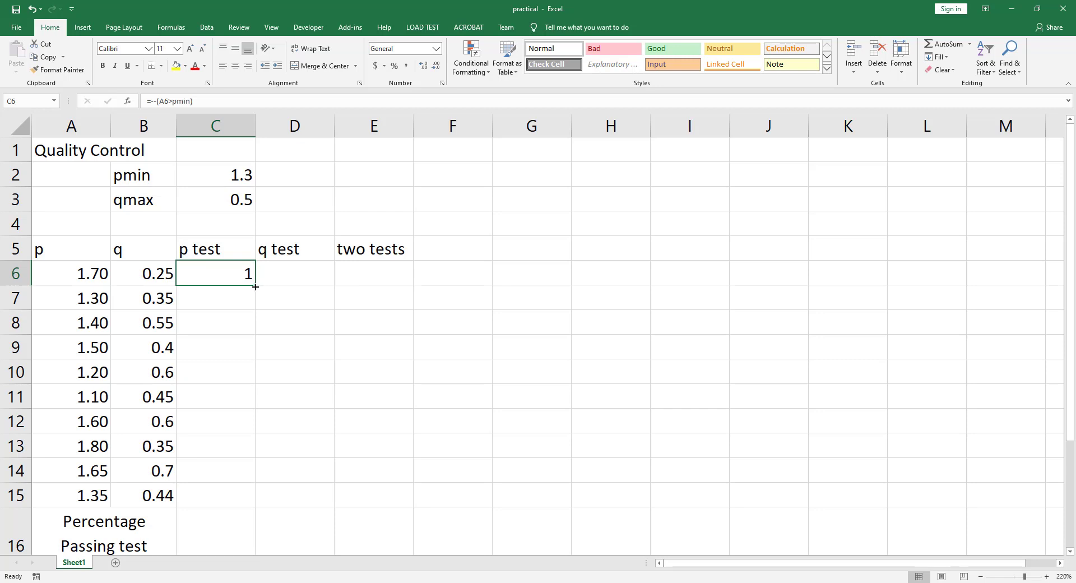
{"action": "left_click_drag", "start_coordinate": [255, 286], "coordinate": [241, 503]}
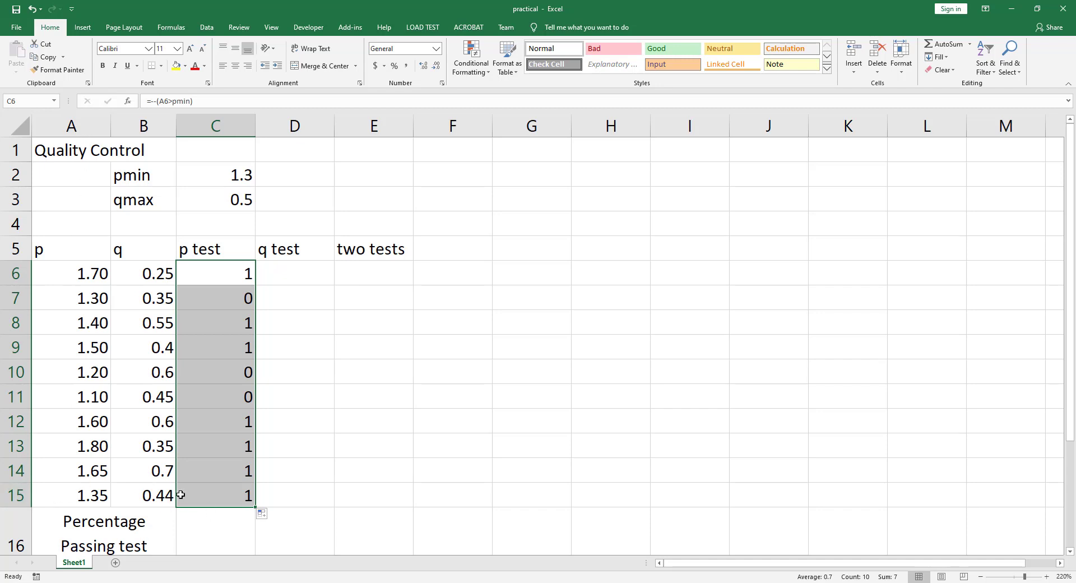
Step: Enter =--(B6<qmax) in D6, inserting qmax from the list of defined names, and fill the formula down through D15
{"action": "left_click", "coordinate": [294, 271]}
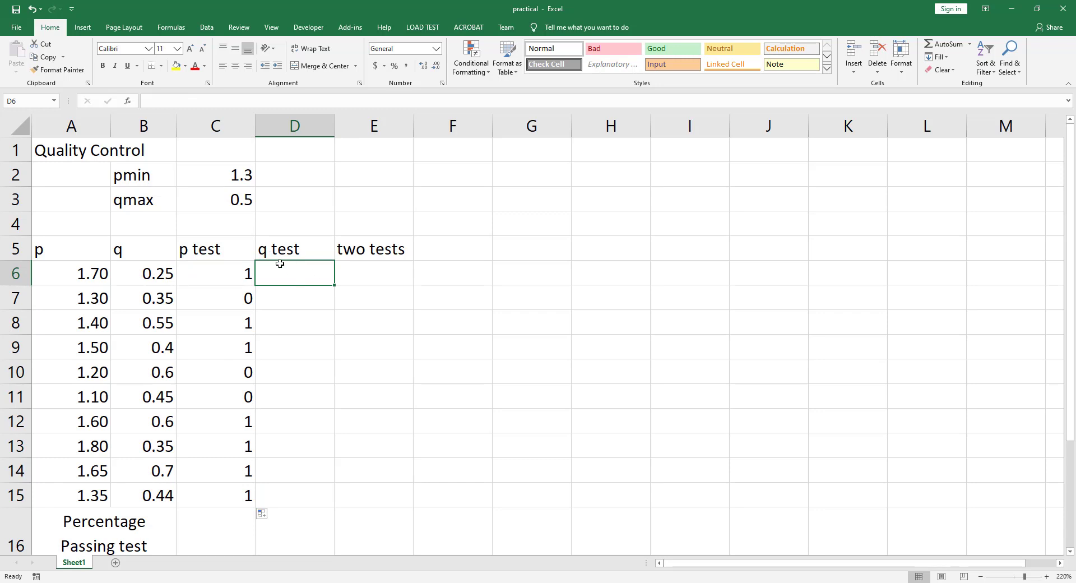
{"action": "type", "text": "=--"}
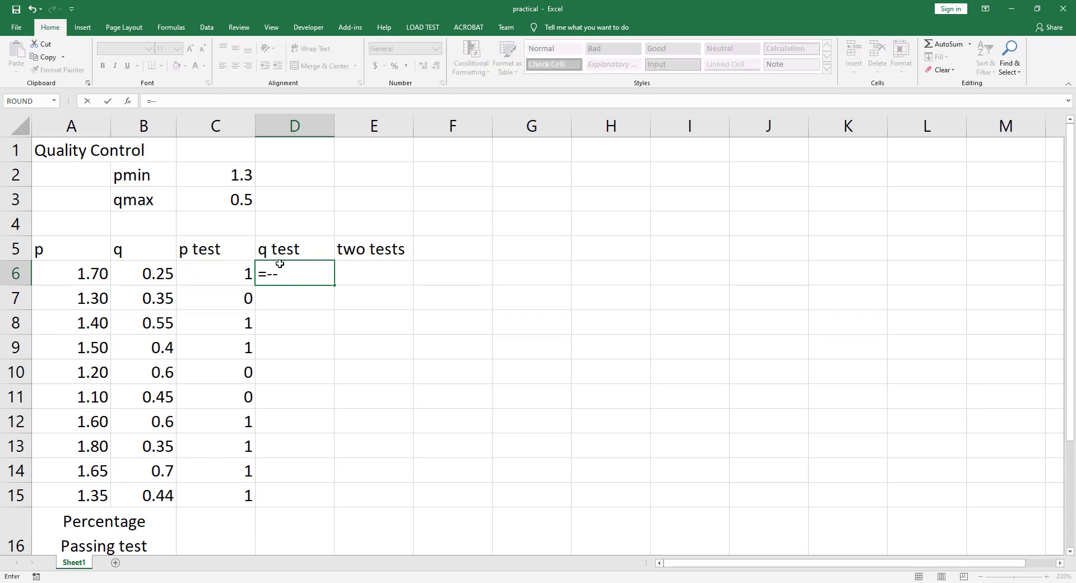
{"action": "type", "text": "("}
{"action": "left_click", "coordinate": [149, 274]}
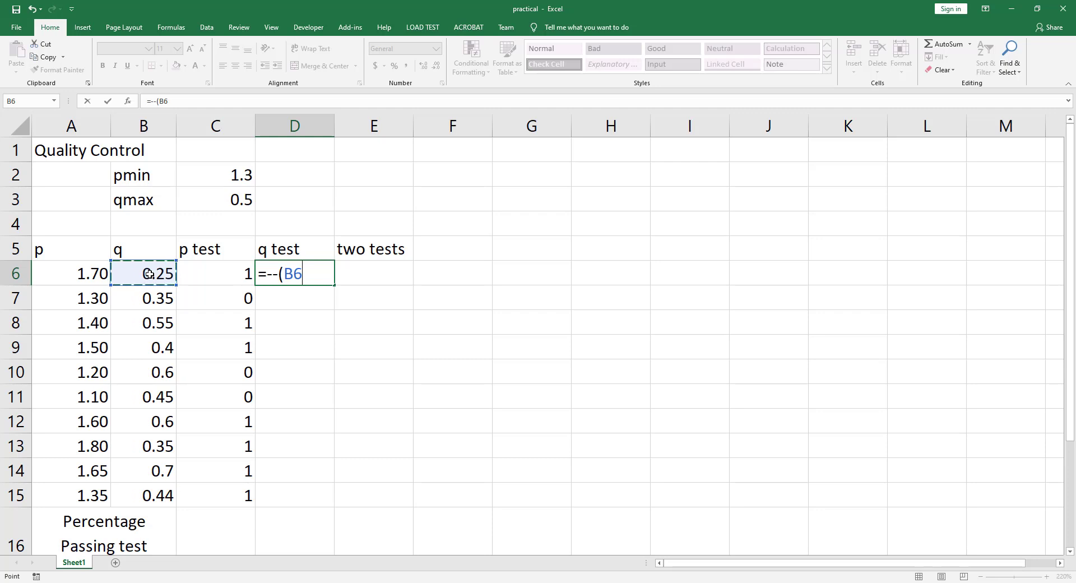
{"action": "type", "text": "<qma"}
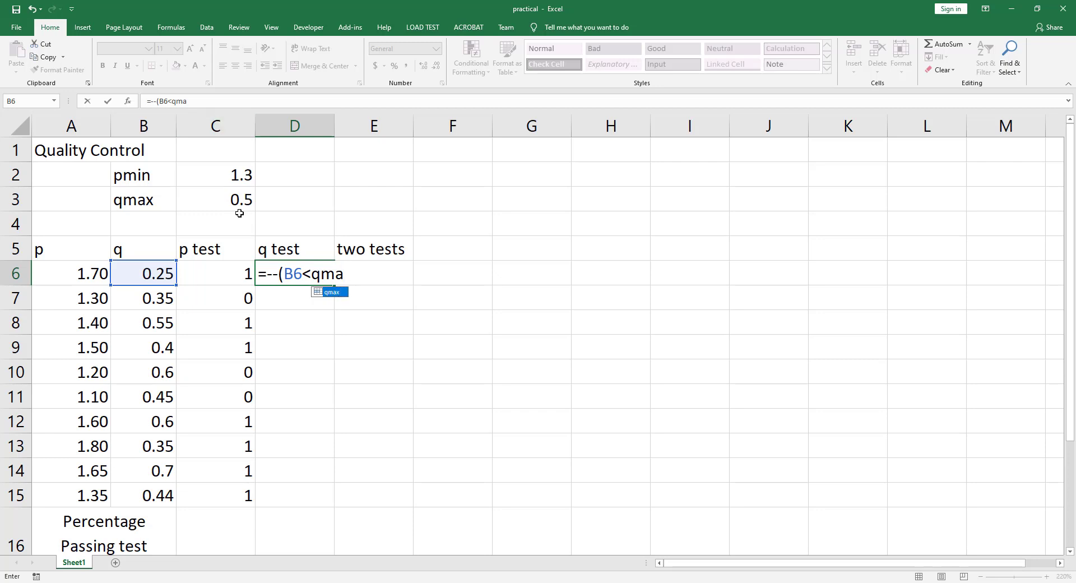
{"action": "key", "text": "BackSpace"}
{"action": "key", "text": "BackSpace"}
{"action": "key", "text": "BackSpace"}
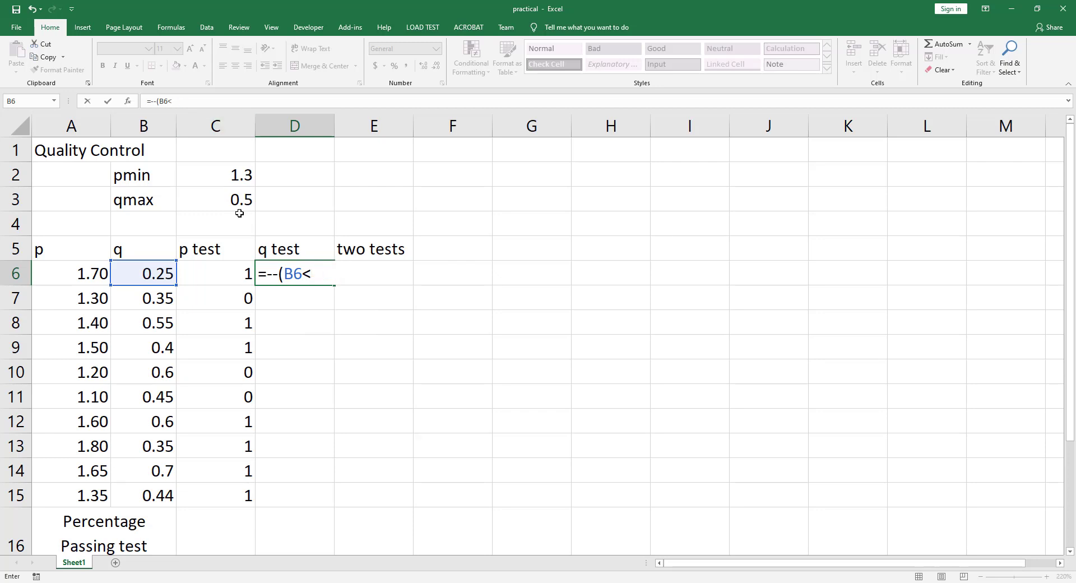
{"action": "key", "text": "F3"}
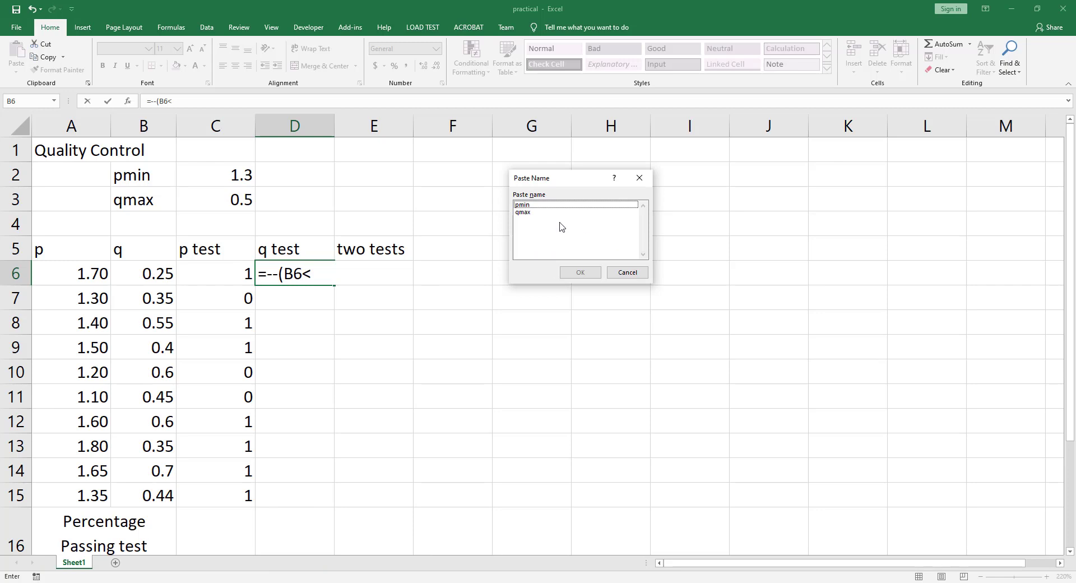
{"action": "double_click", "coordinate": [524, 213]}
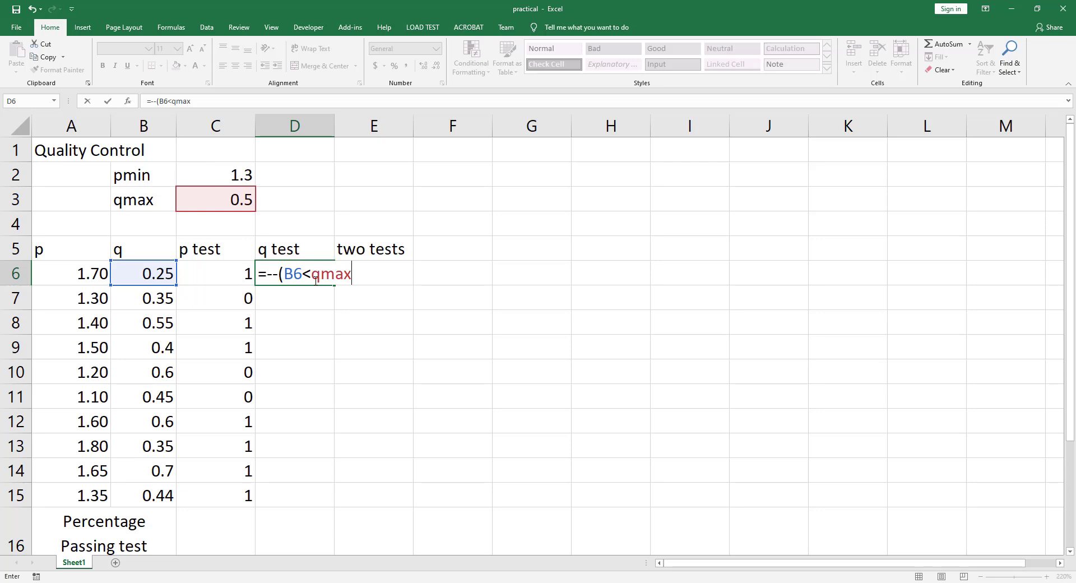
{"action": "type", "text": ")"}
{"action": "key", "text": "ctrl+Return"}
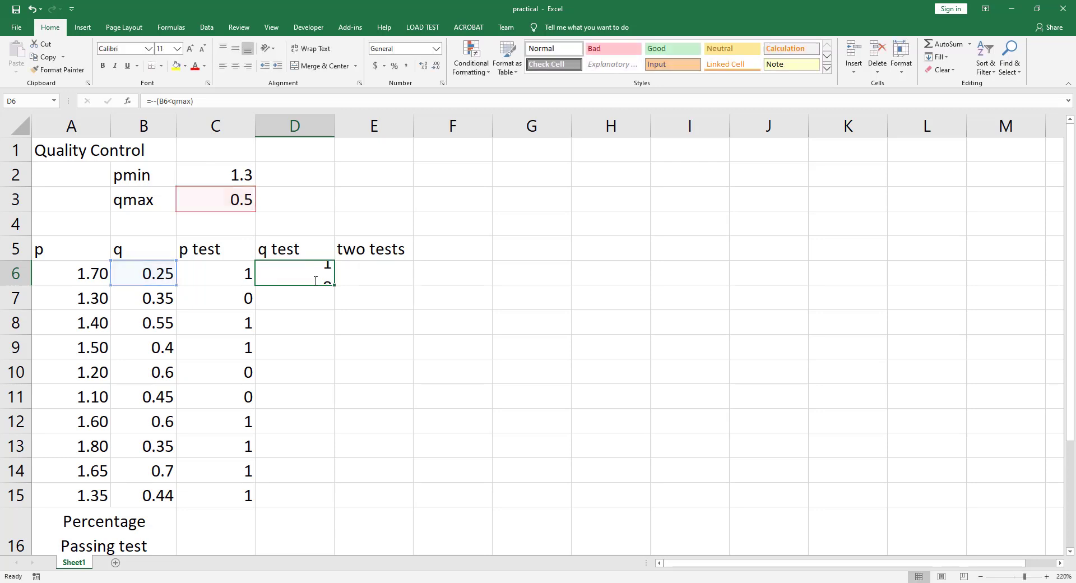
{"action": "left_click_drag", "start_coordinate": [334, 284], "coordinate": [309, 509]}
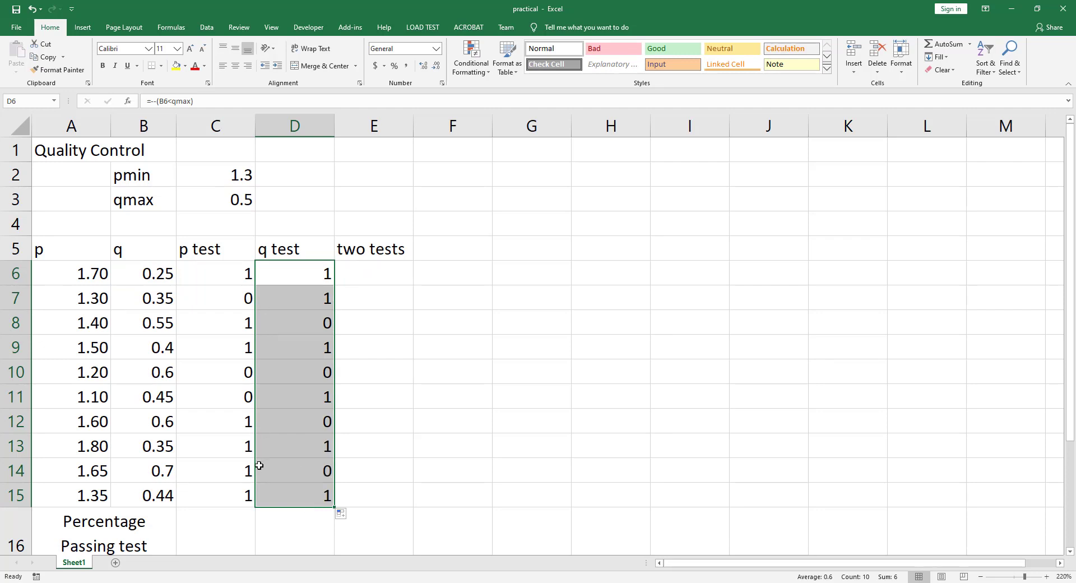
{"action": "left_click", "coordinate": [374, 276]}
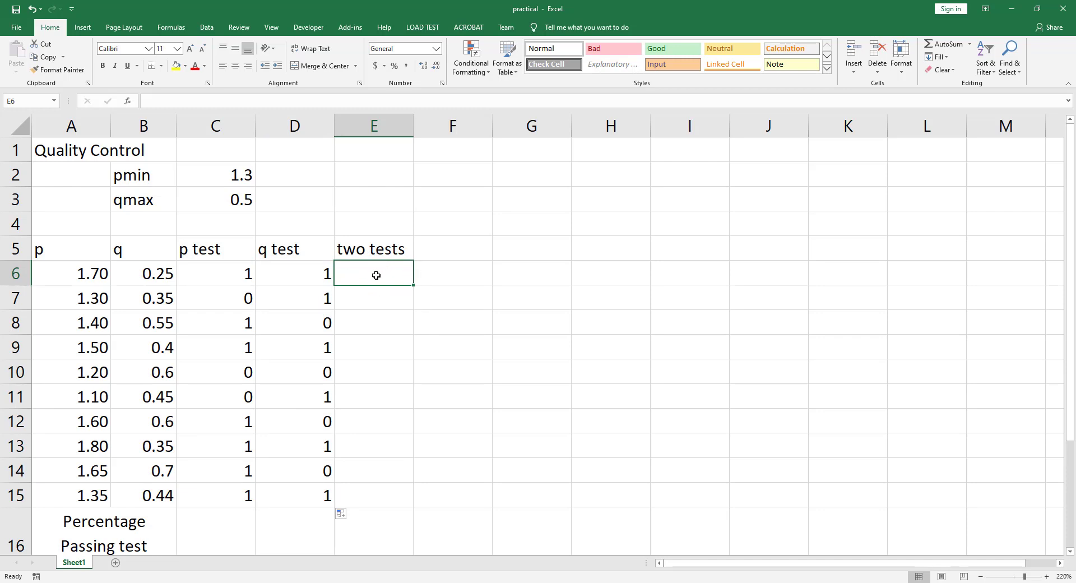
{"action": "left_click", "coordinate": [292, 279]}
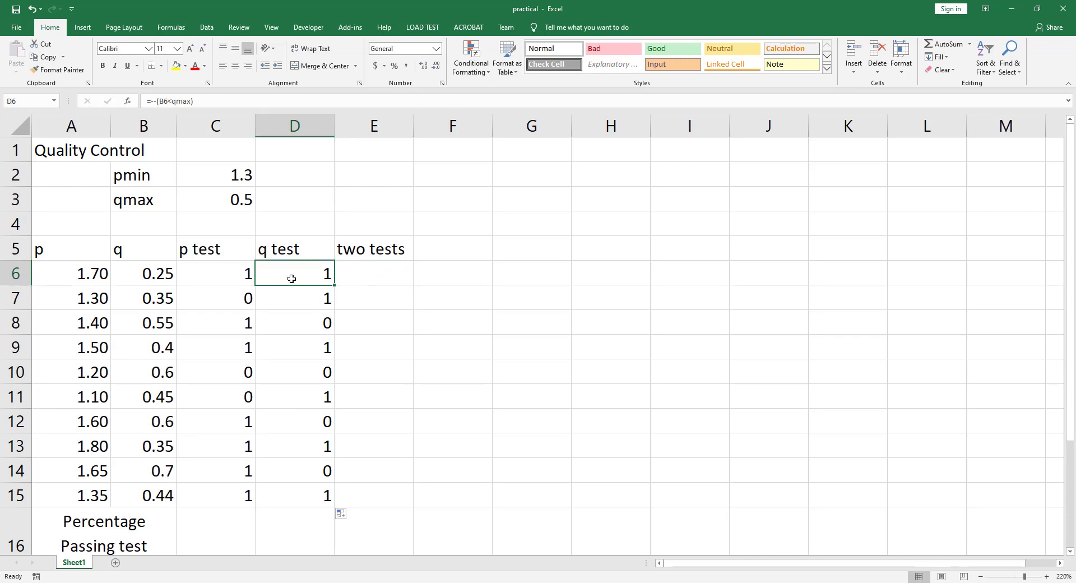
{"action": "left_click", "coordinate": [213, 278]}
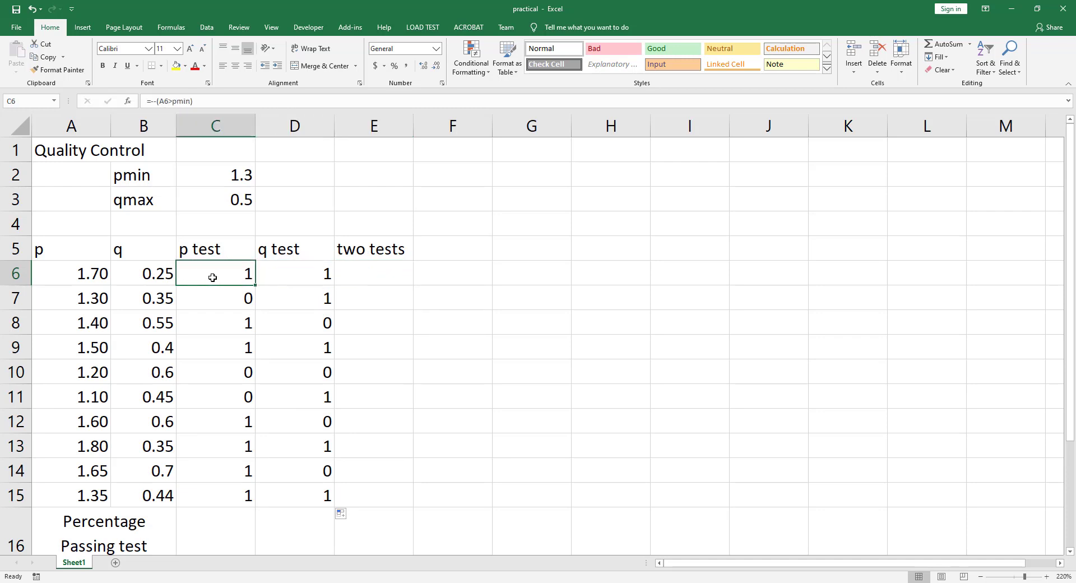
{"action": "left_click", "coordinate": [294, 273]}
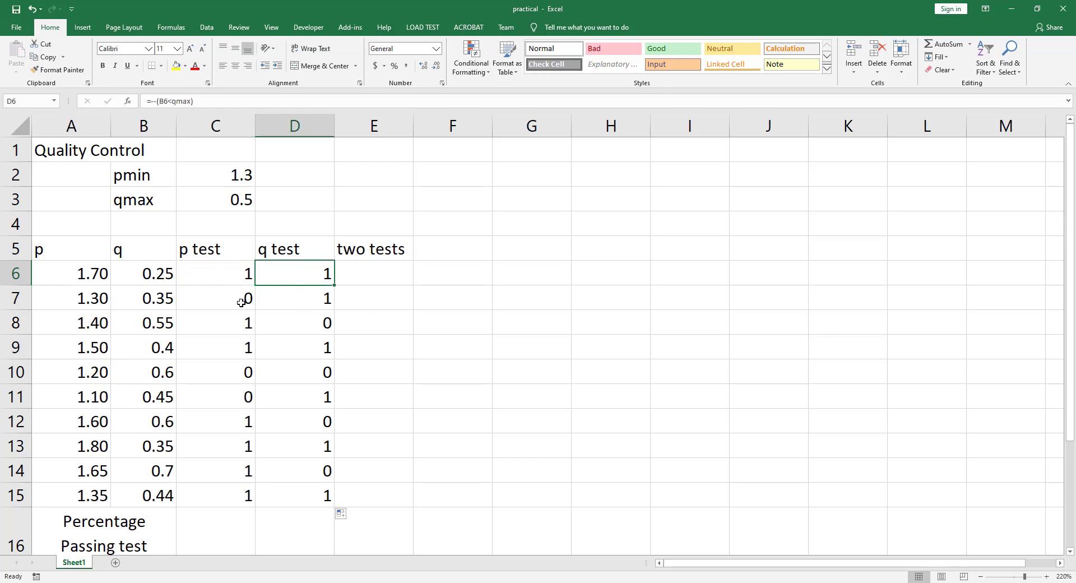
Step: Enter =--AND(C6=1,D6=1) in E6 to check that both tests pass, and fill the formula down through E15
{"action": "left_click", "coordinate": [376, 274]}
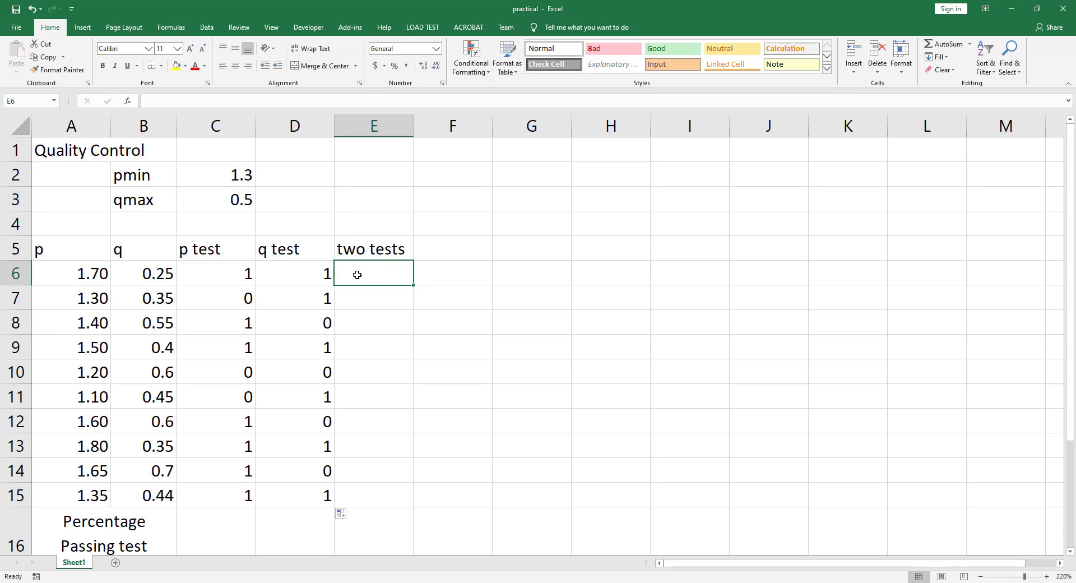
{"action": "type", "text": "=-"}
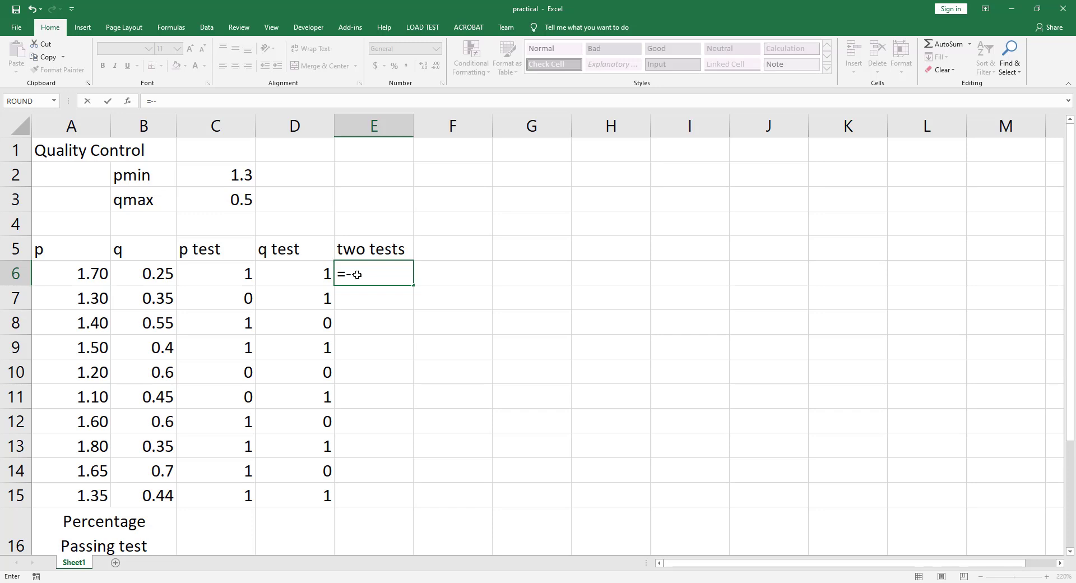
{"action": "type", "text": "-and"}
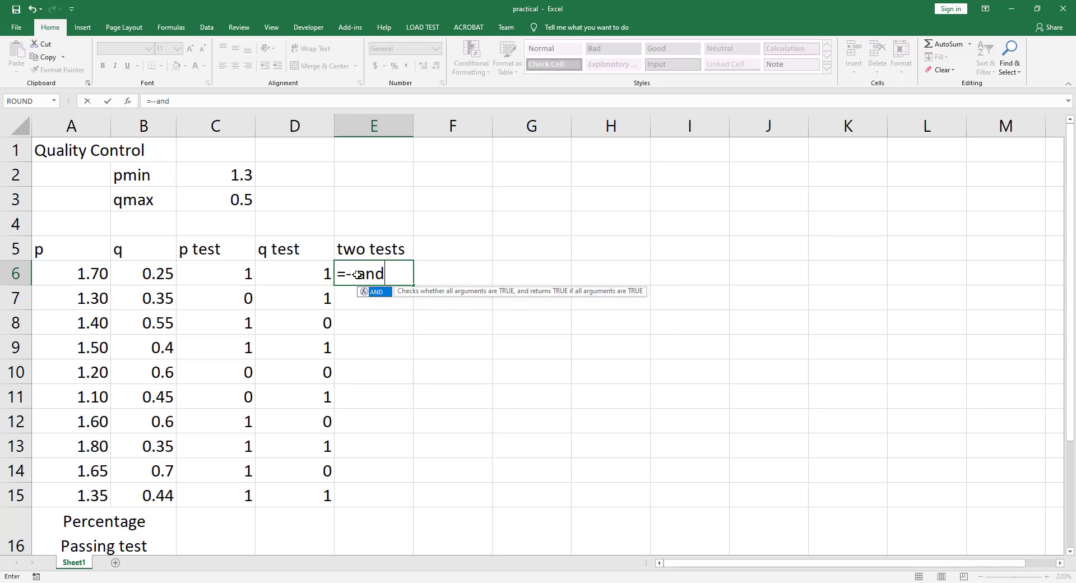
{"action": "key", "text": "Tab"}
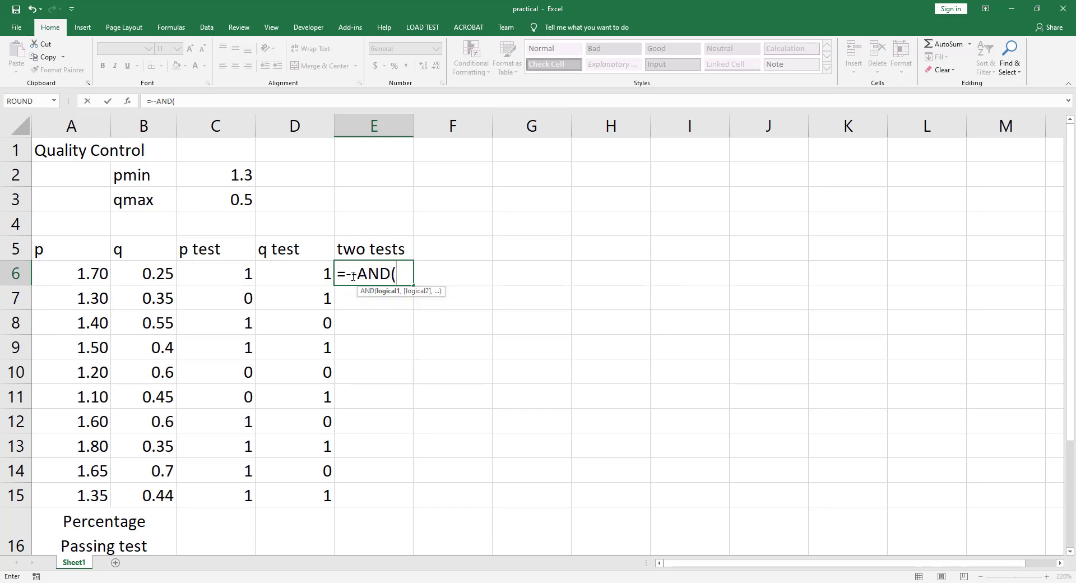
{"action": "left_click", "coordinate": [231, 276]}
{"action": "type", "text": "=1"}
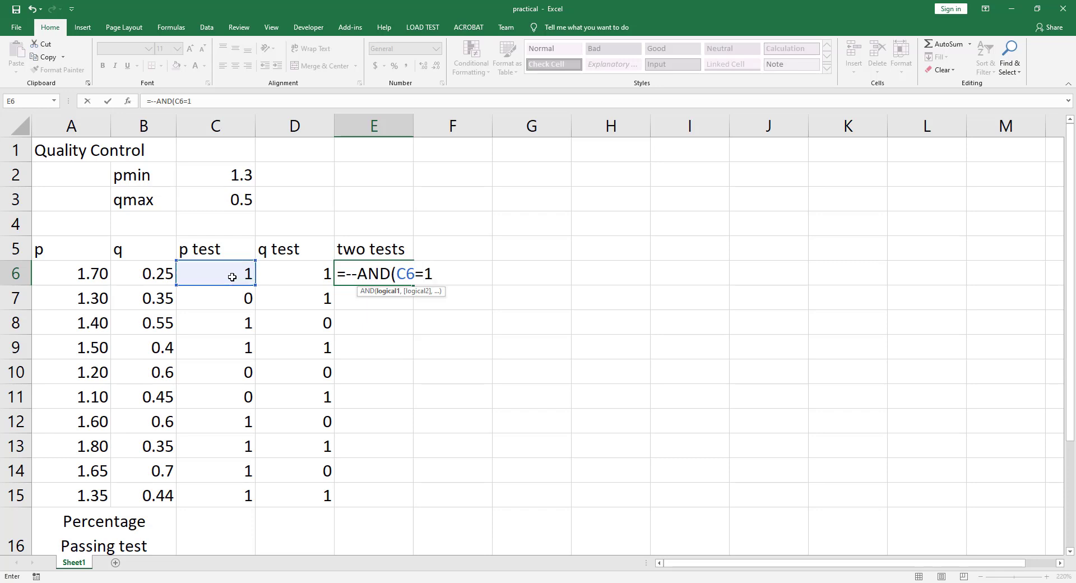
{"action": "type", "text": ","}
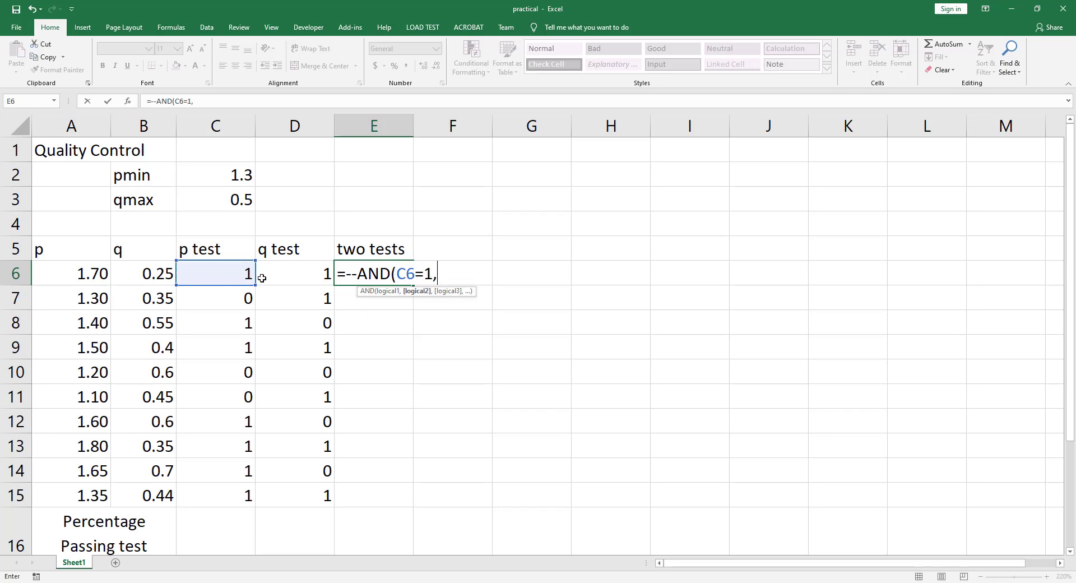
{"action": "left_click", "coordinate": [290, 278]}
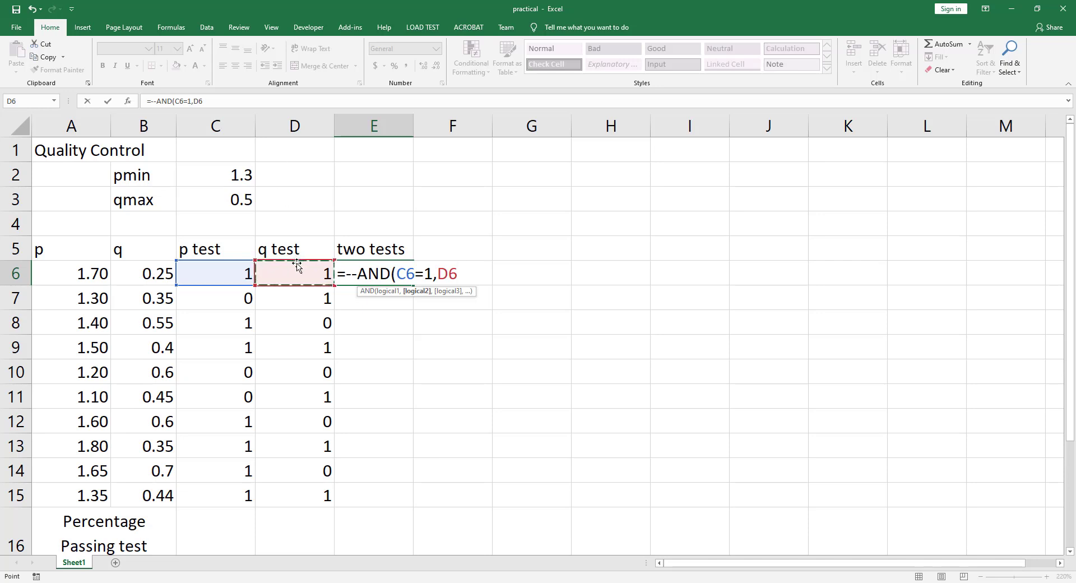
{"action": "type", "text": "=1)"}
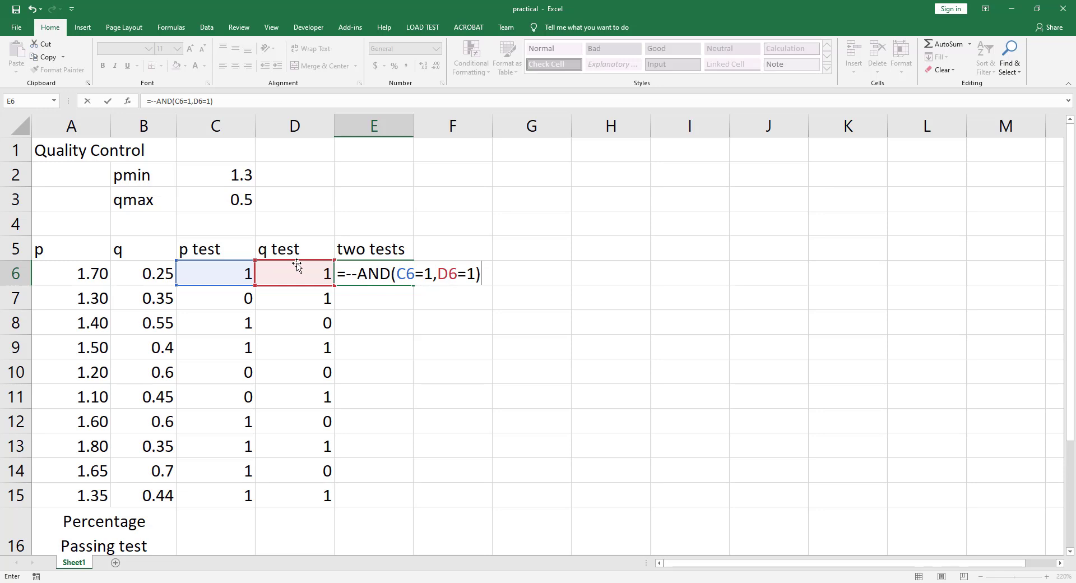
{"action": "key", "text": "ctrl+Return"}
{"action": "left_click_drag", "start_coordinate": [412, 285], "coordinate": [394, 495]}
Step: Examine the p test results in C6:C15 to see which rows pass and how they make up the passing share
{"action": "scroll", "coordinate": [192, 461], "scroll_direction": "down", "scroll_amount": 1}
{"action": "left_click", "coordinate": [205, 451]}
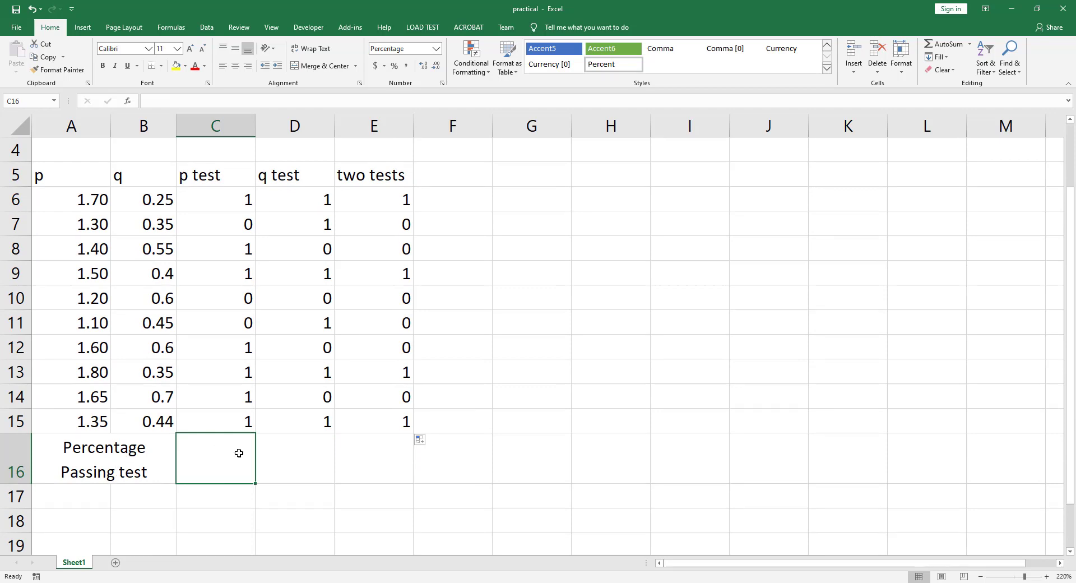
{"action": "left_click", "coordinate": [232, 200]}
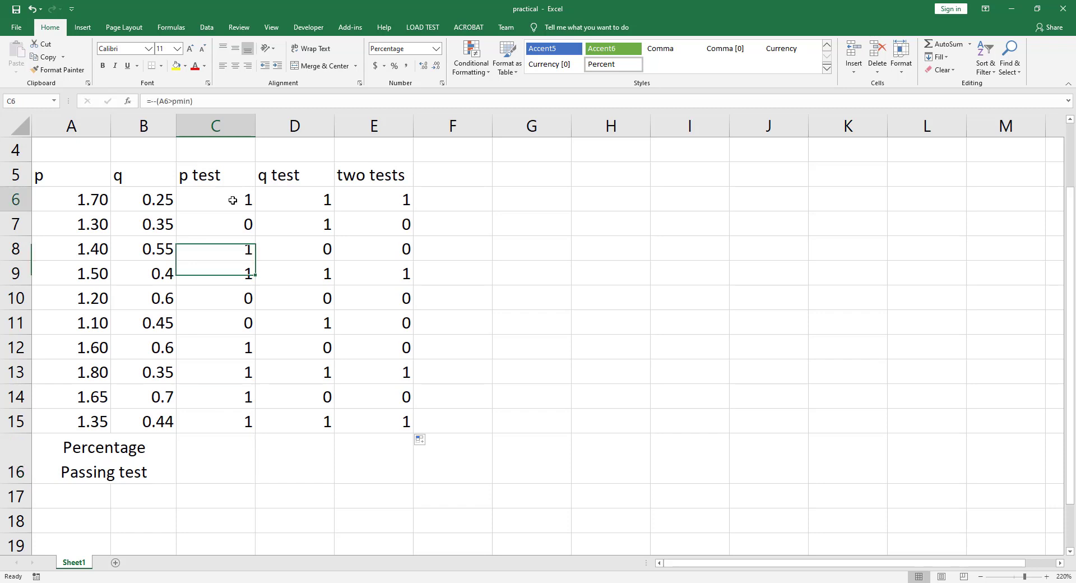
{"action": "left_click_drag", "start_coordinate": [216, 199], "coordinate": [209, 424]}
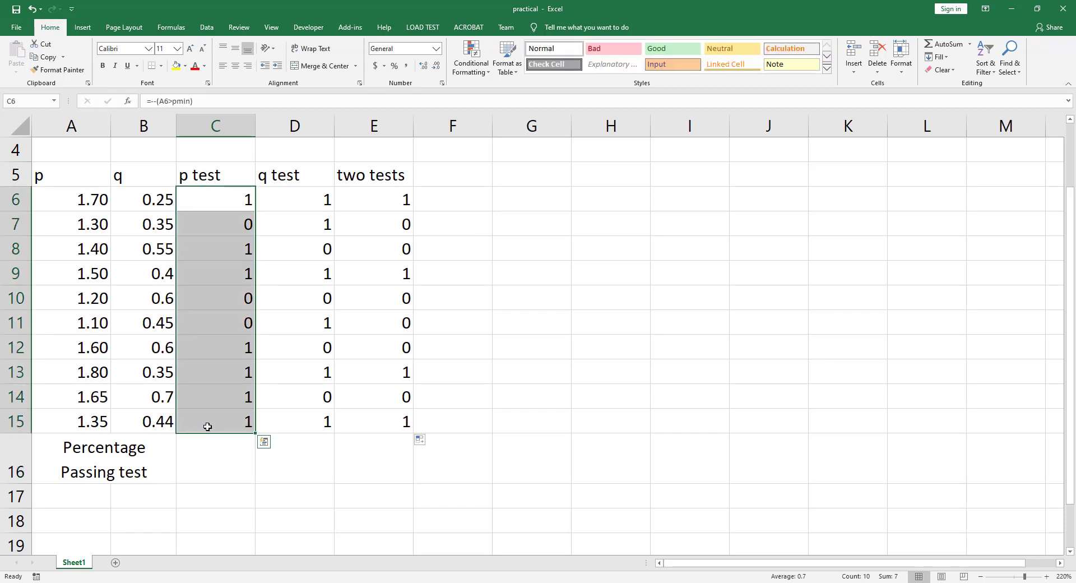
{"action": "left_click", "coordinate": [238, 199]}
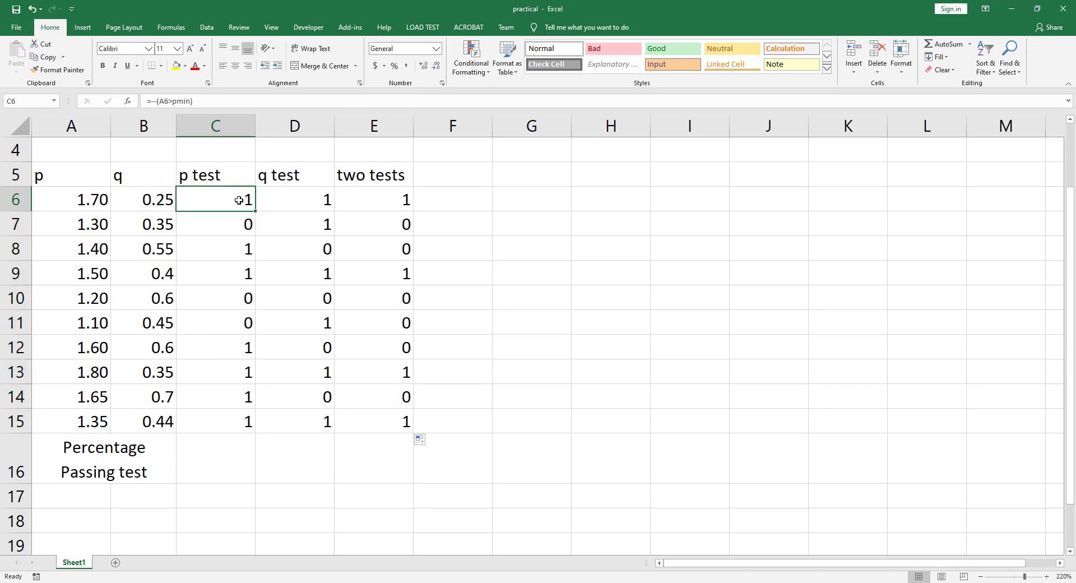
{"action": "left_click", "coordinate": [233, 250]}
{"action": "left_click", "coordinate": [228, 279]}
{"action": "left_click", "coordinate": [219, 353]}
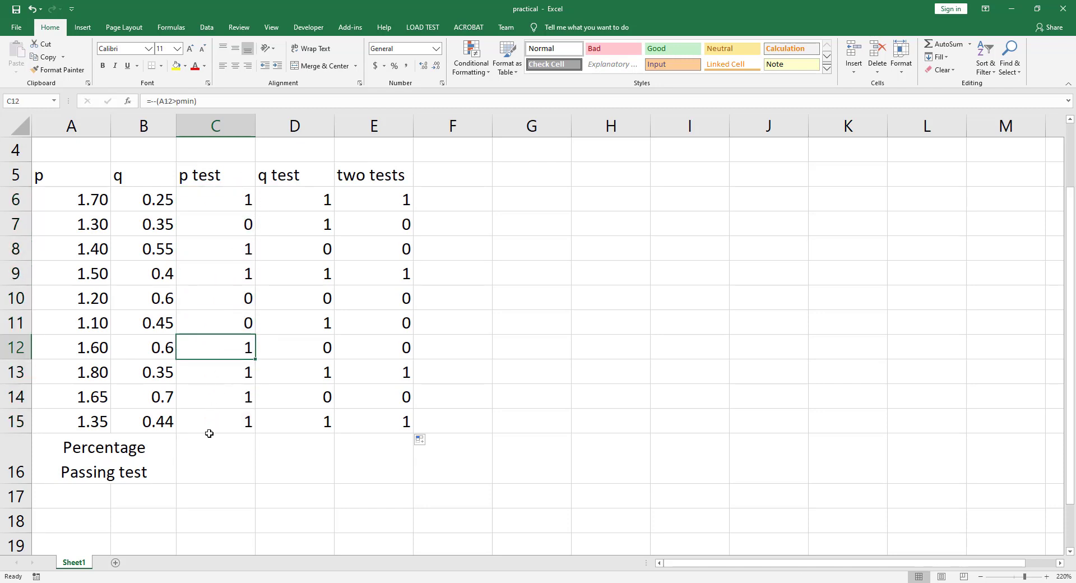
{"action": "left_click_drag", "start_coordinate": [212, 426], "coordinate": [224, 203]}
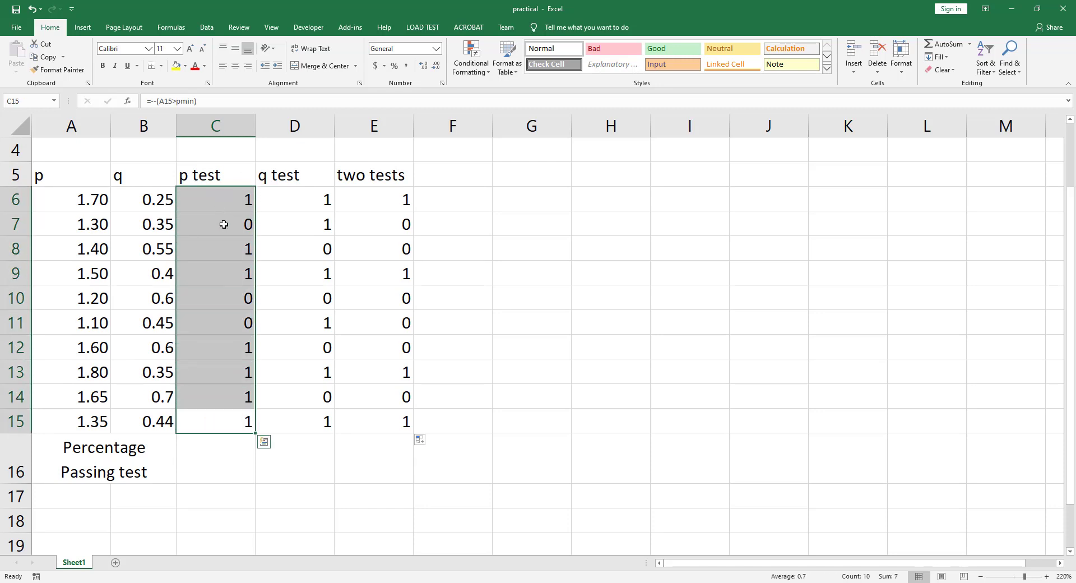
Step: Enter =AVERAGE(C6:C15) in C16 to calculate the share of rows passing the p test
{"action": "left_click", "coordinate": [208, 465]}
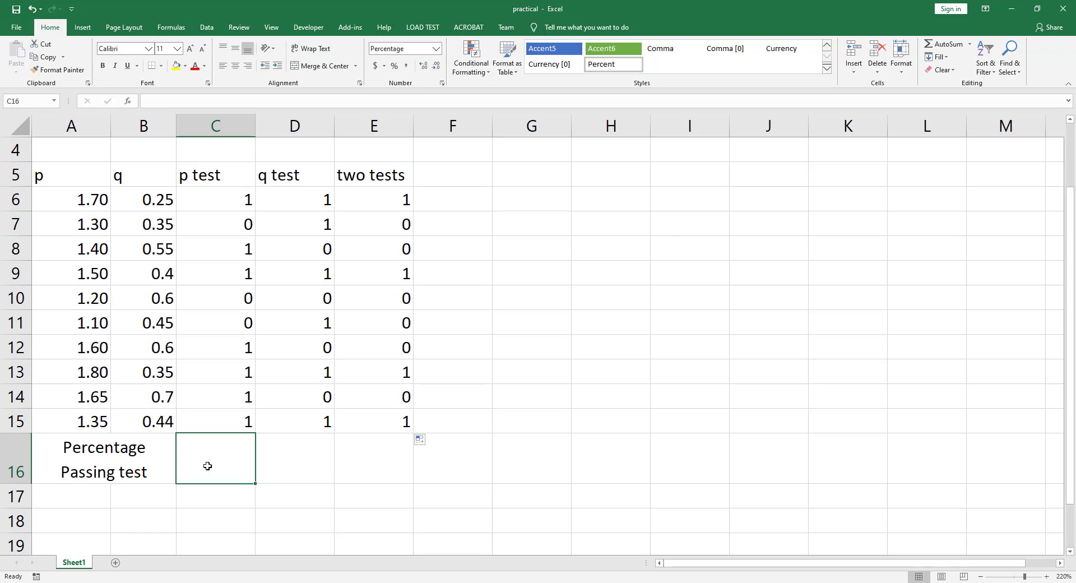
{"action": "type", "text": "="}
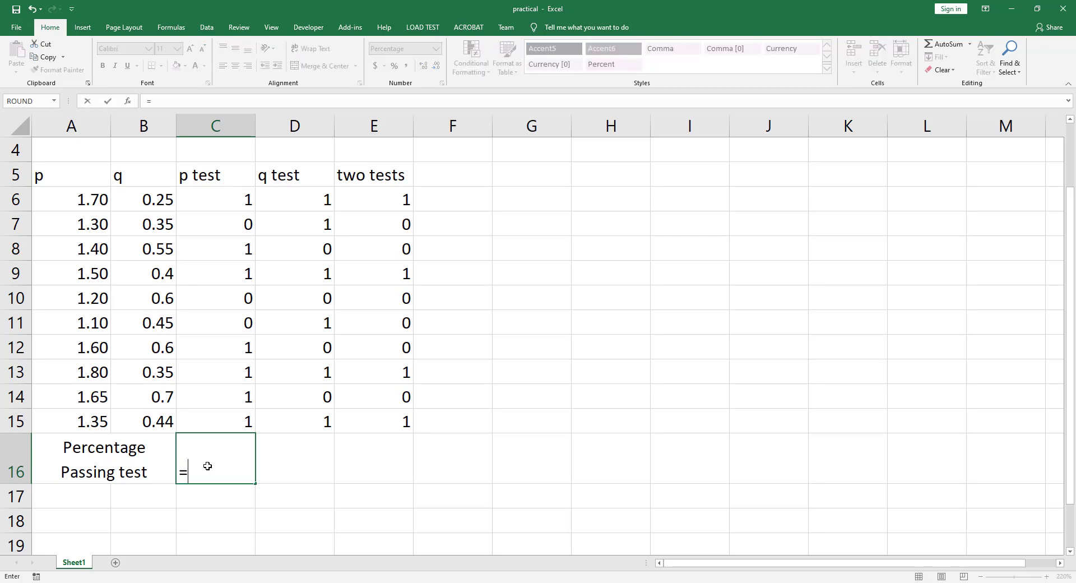
{"action": "type", "text": "average"}
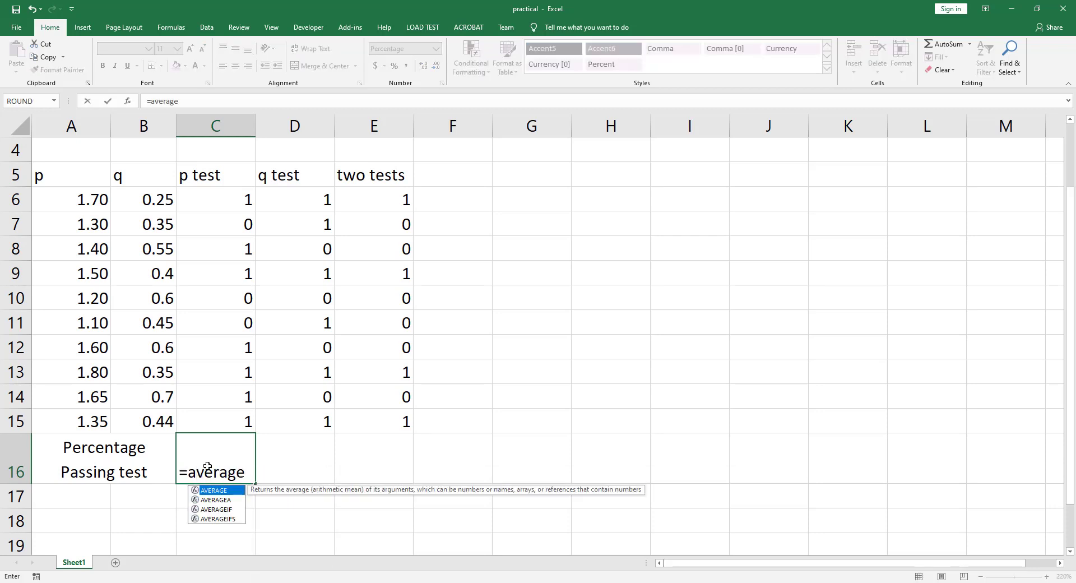
{"action": "type", "text": "("}
{"action": "left_click_drag", "start_coordinate": [228, 206], "coordinate": [235, 419]}
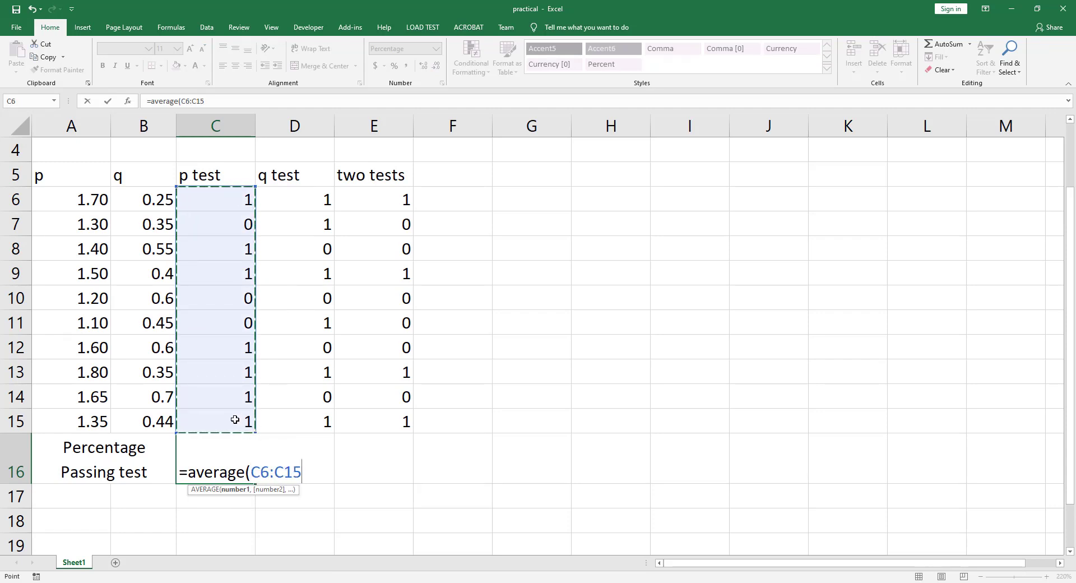
{"action": "type", "text": ")"}
{"action": "key", "text": "ctrl+Return"}
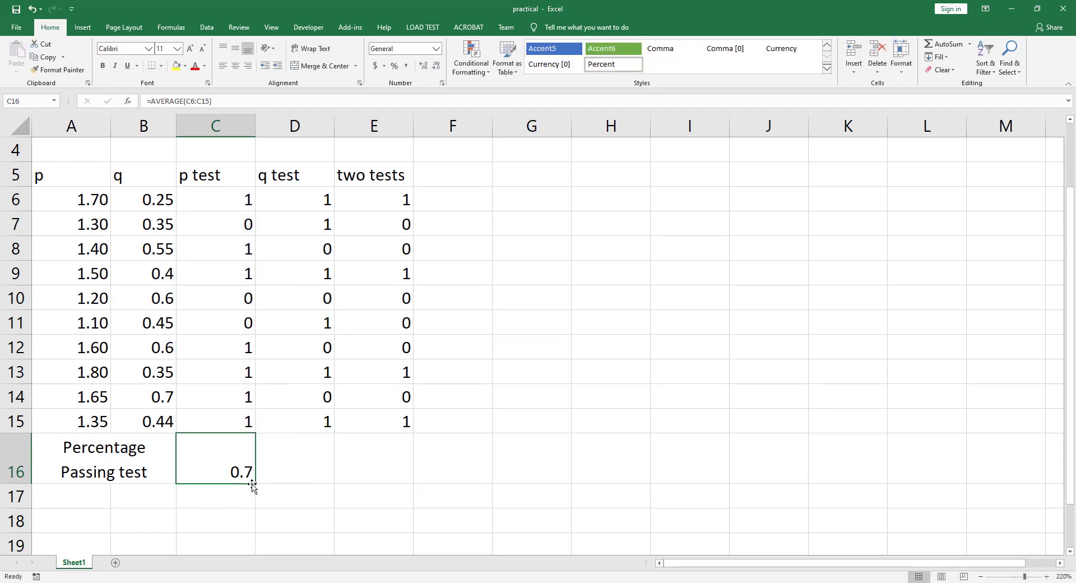
Step: Fill the C16 average formula across through E16 and format C16:E16 as percentages
{"action": "left_click_drag", "start_coordinate": [256, 483], "coordinate": [379, 482]}
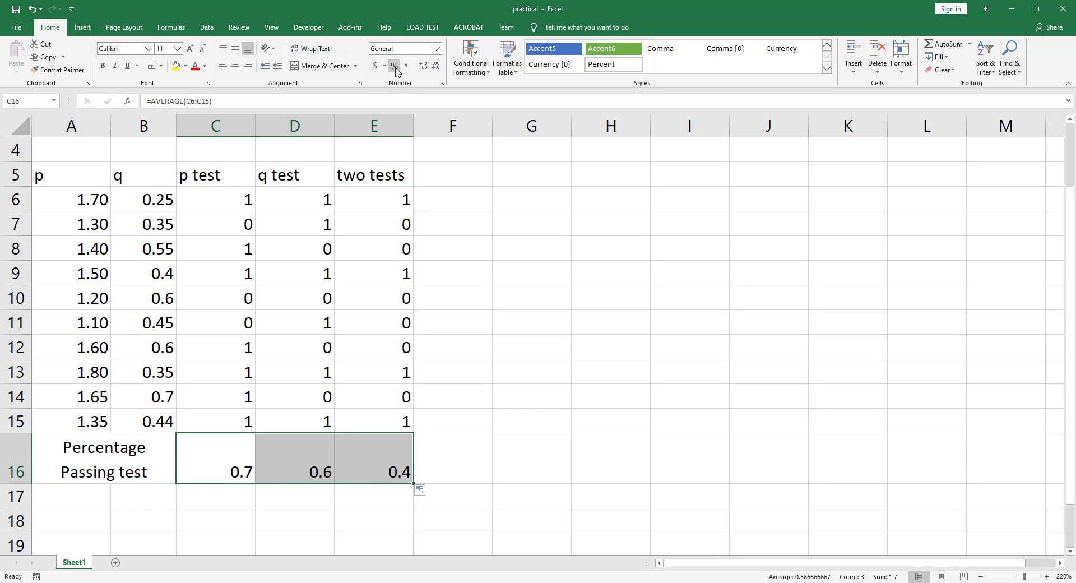
{"action": "left_click", "coordinate": [396, 70]}
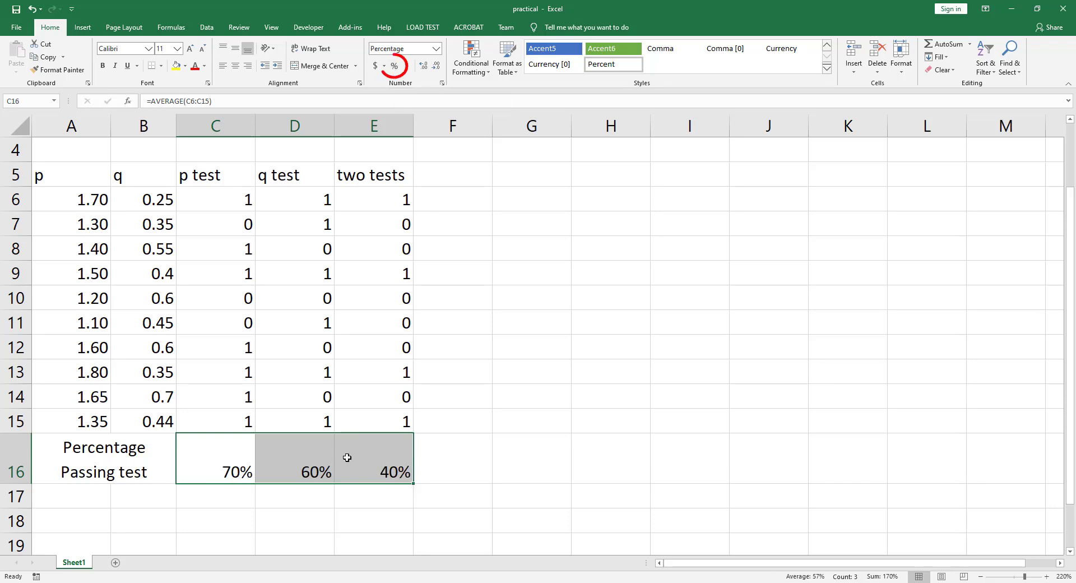